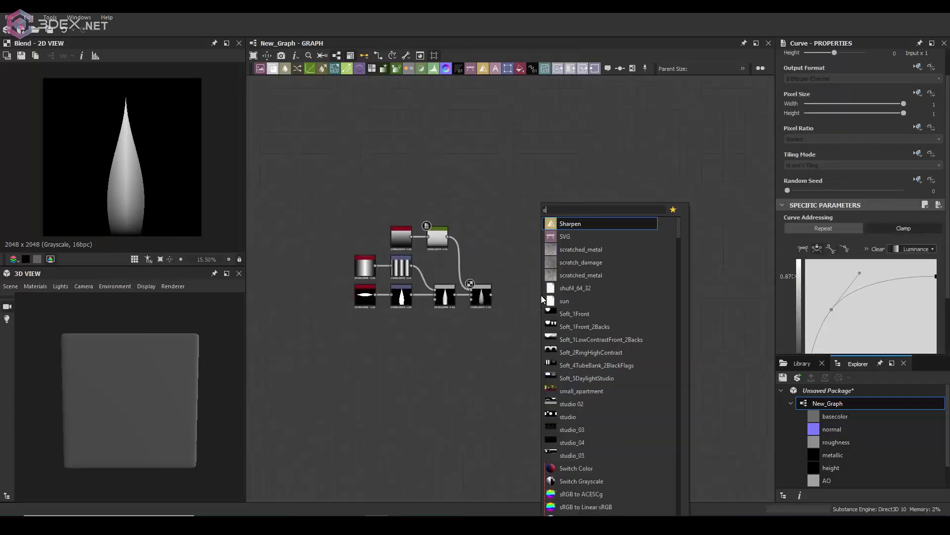
Splatter the teardrop leaf into a circular star with Radius 0.18 and Spiral Factor 0.84
{"action": "left_click_drag", "start_coordinate": [804, 238], "coordinate": [868, 238]}
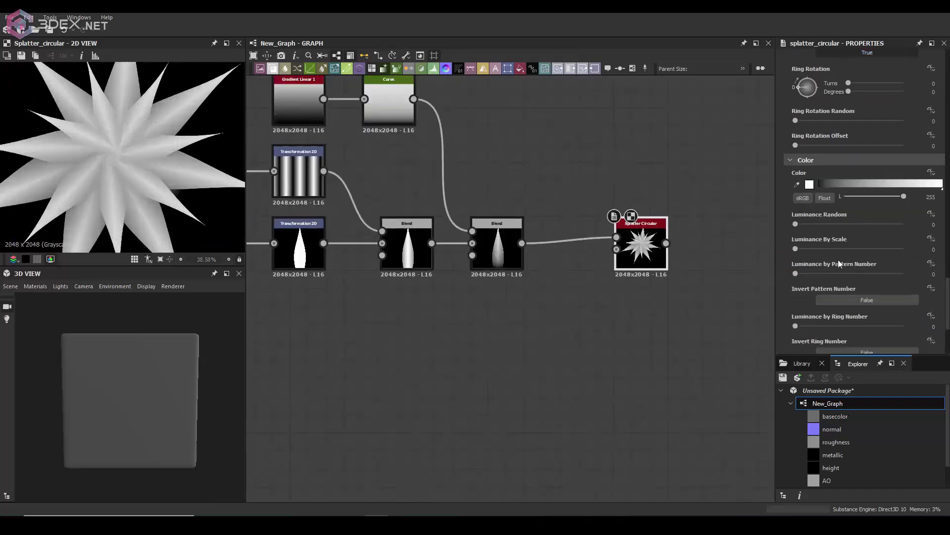
{"action": "scroll", "coordinate": [834, 260], "scroll_direction": "up", "scroll_amount": 5}
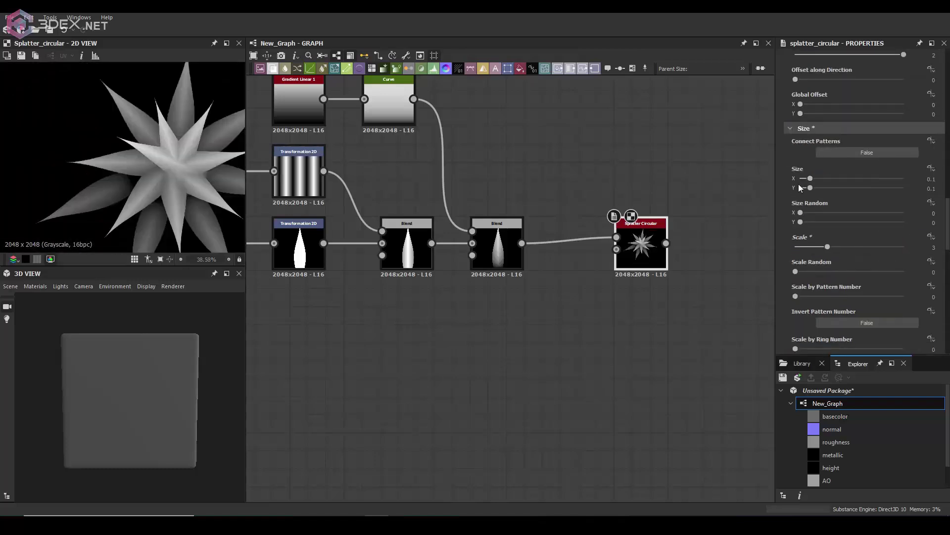
{"action": "left_click", "coordinate": [641, 245]}
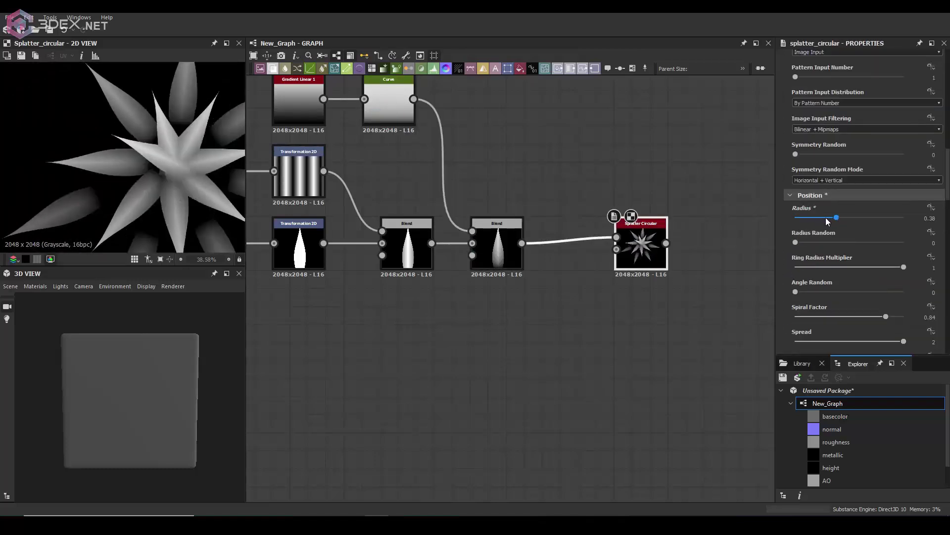
{"action": "scroll", "coordinate": [803, 227], "scroll_direction": "down", "scroll_amount": 10}
{"action": "left_click_drag", "start_coordinate": [812, 157], "coordinate": [818, 158]}
{"action": "scroll", "coordinate": [830, 239], "scroll_direction": "down", "scroll_amount": 10}
{"action": "left_click_drag", "start_coordinate": [812, 258], "coordinate": [881, 263]}
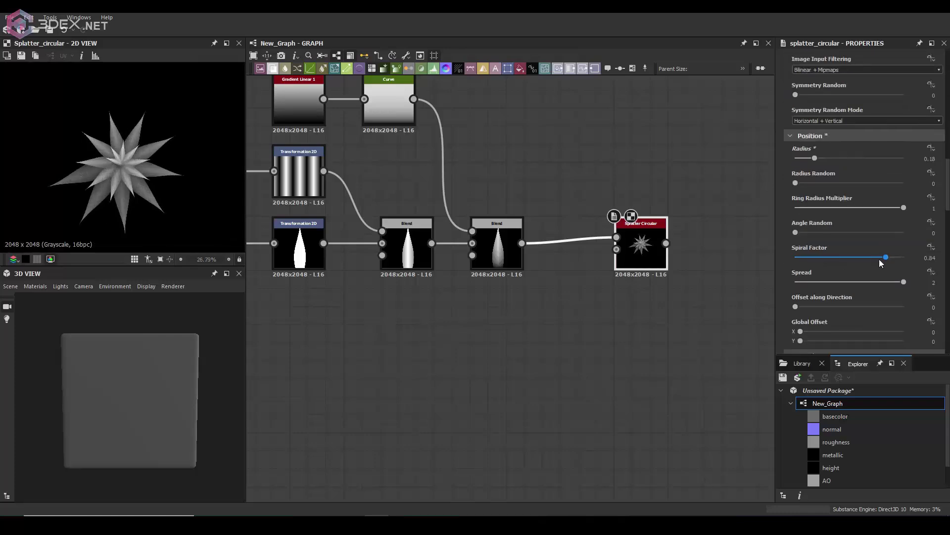
{"action": "left_click_drag", "start_coordinate": [665, 243], "coordinate": [539, 203]}
Level the circular leaf star with Auto Levels and add a Perlin Noise with adjusted disorder
{"action": "left_click", "coordinate": [549, 221]}
{"action": "scroll", "coordinate": [495, 248], "scroll_direction": "down", "scroll_amount": 3}
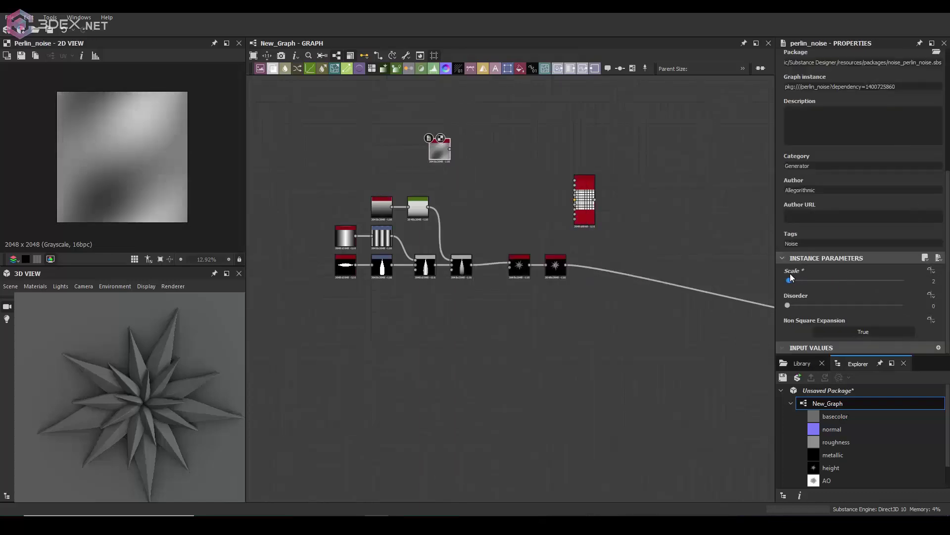
{"action": "left_click_drag", "start_coordinate": [848, 306], "coordinate": [838, 301]}
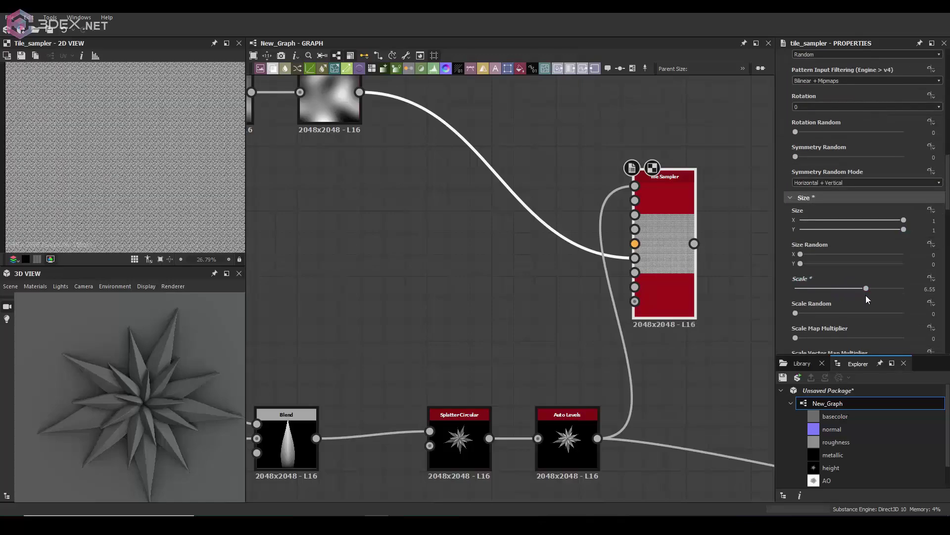
{"action": "scroll", "coordinate": [810, 227], "scroll_direction": "down", "scroll_amount": 10}
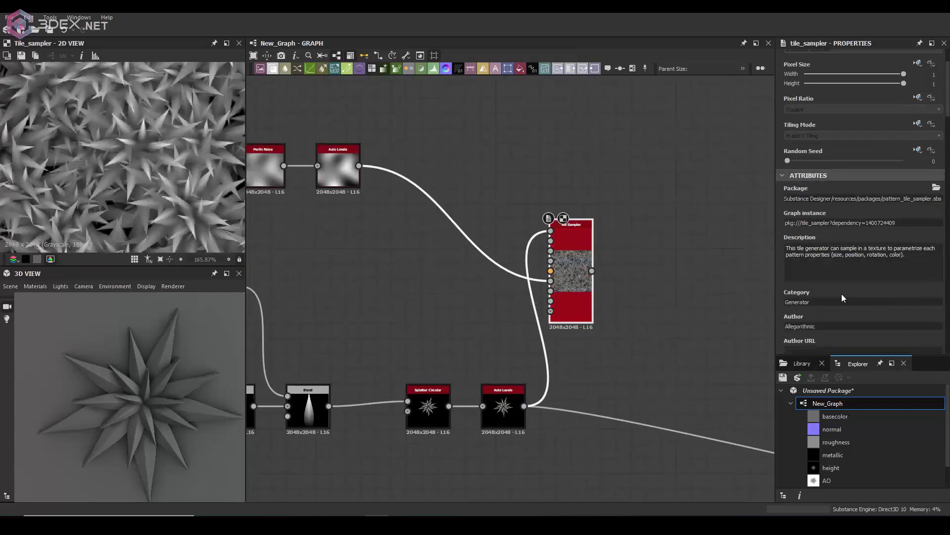
{"action": "scroll", "coordinate": [836, 259], "scroll_direction": "up", "scroll_amount": 10}
{"action": "scroll", "coordinate": [589, 341], "scroll_direction": "up", "scroll_amount": 4}
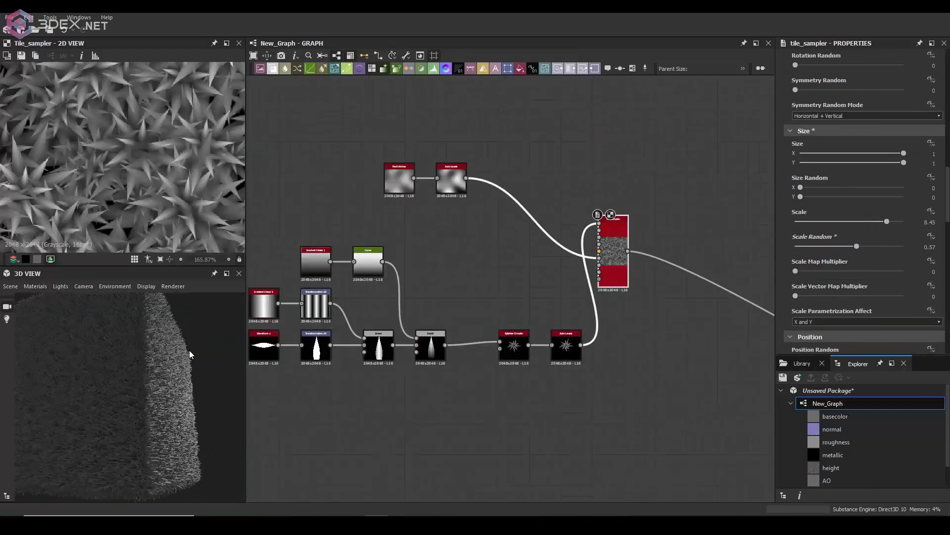
{"action": "scroll", "coordinate": [861, 198], "scroll_direction": "down", "scroll_amount": 10}
Add an Auto Levels node for the second Perlin noise
{"action": "scroll", "coordinate": [507, 256], "scroll_direction": "up", "scroll_amount": 3}
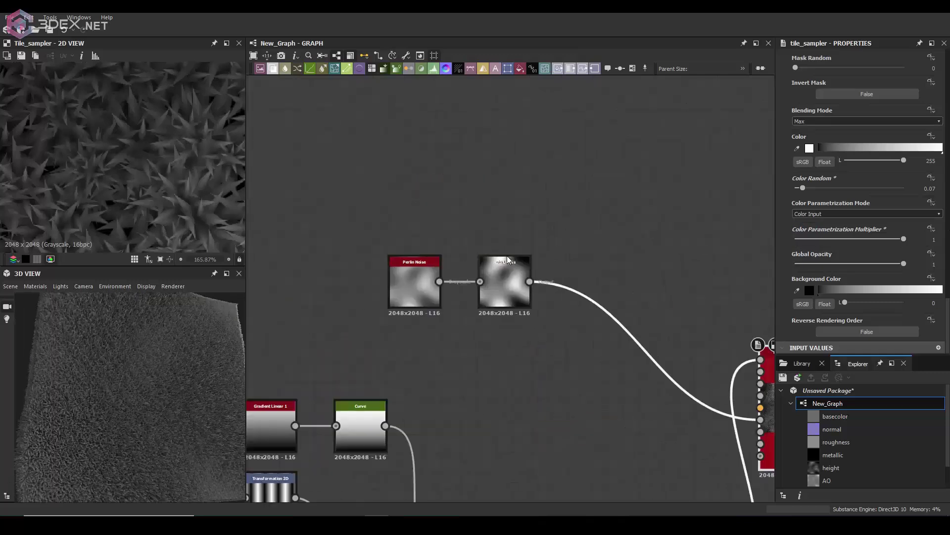
{"action": "key", "text": "space"}
{"action": "left_click", "coordinate": [495, 217]}
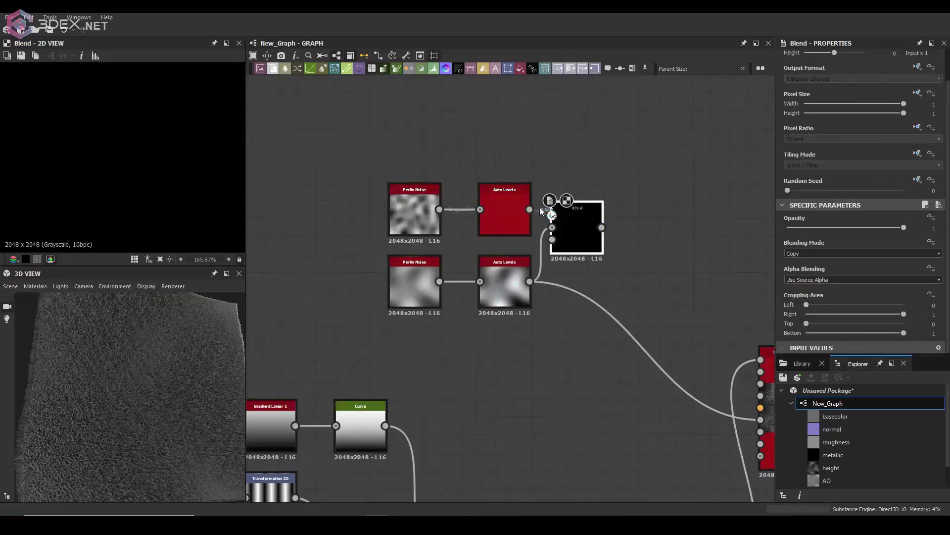
{"action": "scroll", "coordinate": [631, 281], "scroll_direction": "down", "scroll_amount": 4}
{"action": "scroll", "coordinate": [631, 281], "scroll_direction": "down", "scroll_amount": 2}
{"action": "scroll", "coordinate": [559, 386], "scroll_direction": "up", "scroll_amount": 5}
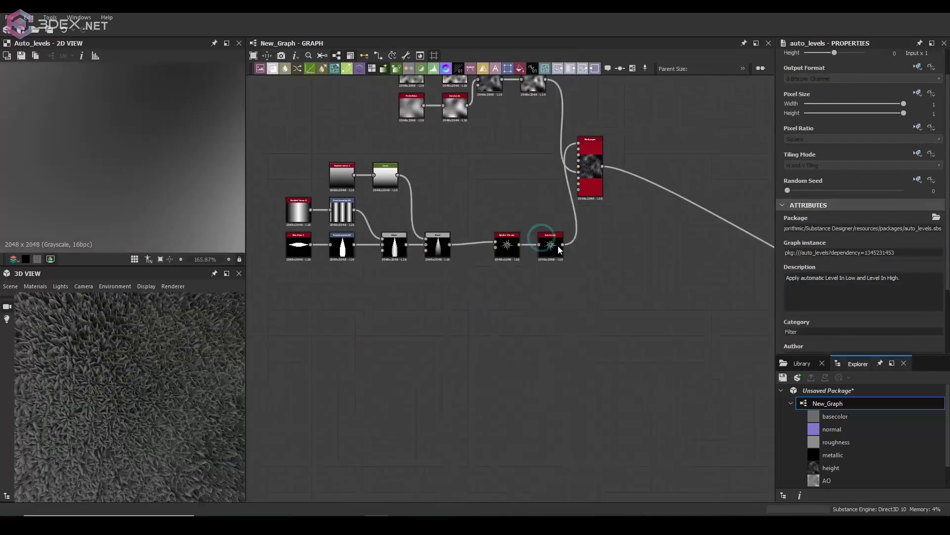
Duplicate the circular leaf splatter and tweak the copy's settings
{"action": "key", "text": "ctrl+d"}
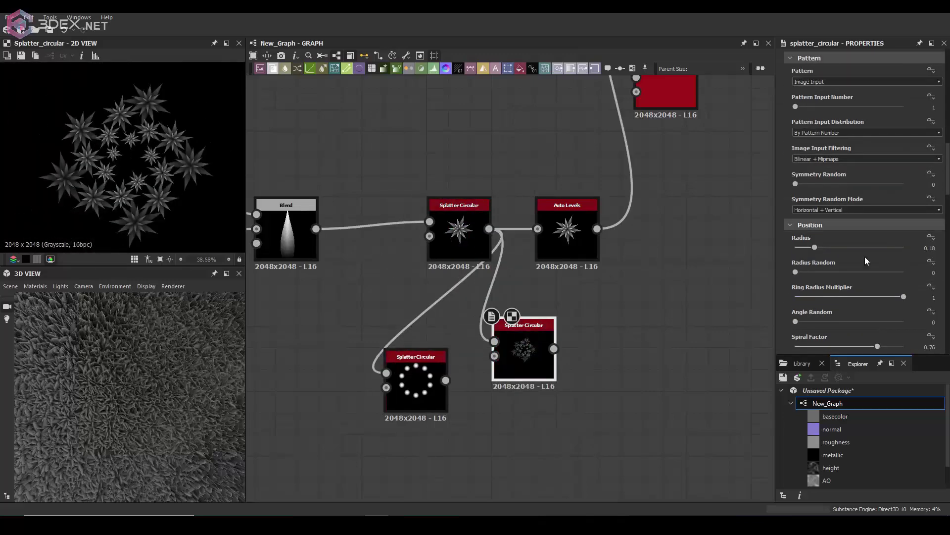
{"action": "left_click_drag", "start_coordinate": [837, 222], "coordinate": [849, 222]}
{"action": "scroll", "coordinate": [210, 181], "scroll_direction": "up", "scroll_amount": 3}
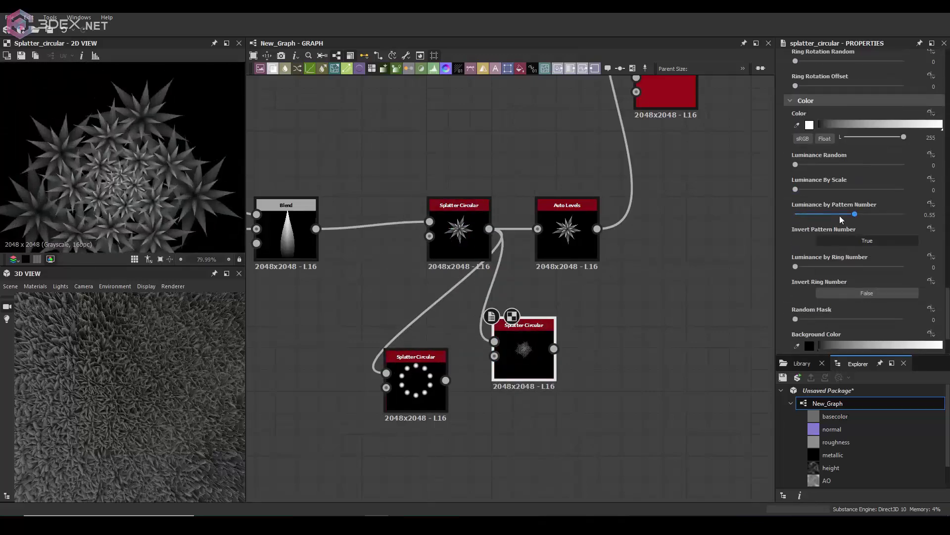
{"action": "scroll", "coordinate": [442, 381], "scroll_direction": "down", "scroll_amount": 3}
Set the Tile Sampler's X and Y tile amounts to 30
{"action": "left_click", "coordinate": [551, 218]}
{"action": "double_click", "coordinate": [932, 143]}
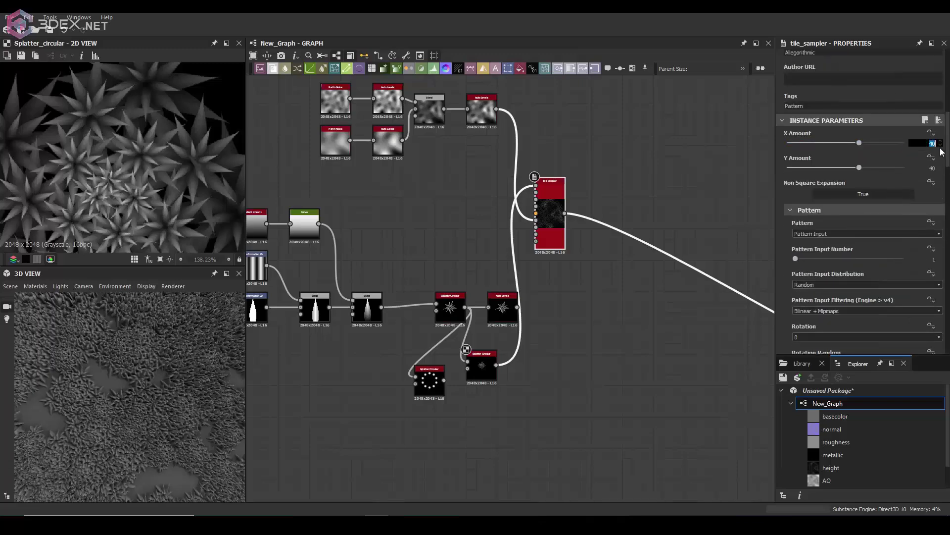
{"action": "scroll", "coordinate": [524, 265], "scroll_direction": "up", "scroll_amount": 3}
{"action": "left_click", "coordinate": [435, 470]}
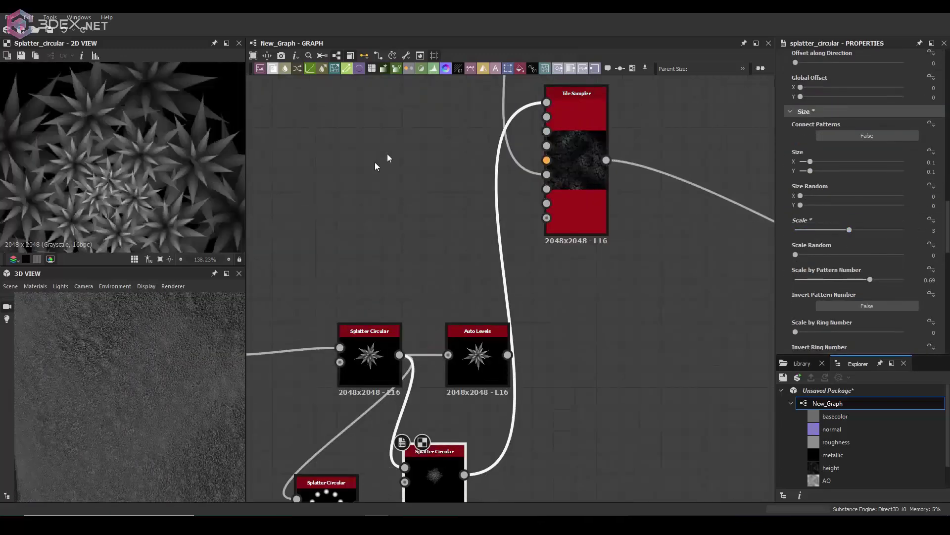
{"action": "left_click", "coordinate": [577, 114]}
{"action": "left_click", "coordinate": [920, 261]}
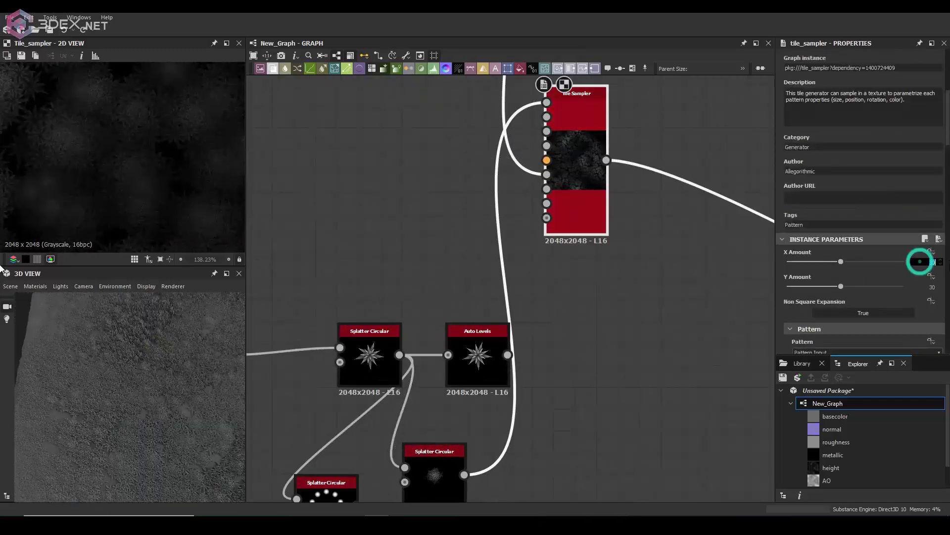
Check the Auto Levels output and 3D preview material options, then reselect the Tile Sampler
{"action": "scroll", "coordinate": [515, 279], "scroll_direction": "down", "scroll_amount": 5}
{"action": "left_click", "coordinate": [554, 251]}
{"action": "left_click", "coordinate": [35, 286]}
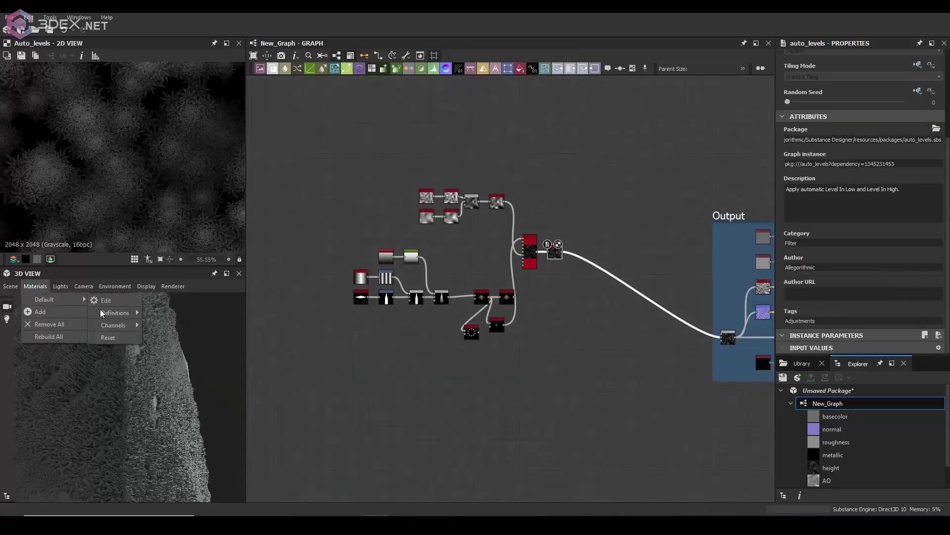
{"action": "left_click", "coordinate": [105, 300]}
{"action": "scroll", "coordinate": [539, 238], "scroll_direction": "up", "scroll_amount": 5}
{"action": "left_click", "coordinate": [439, 278]}
Insert a Blend mixing the Tile Sampler with the noise mask, feeding the Auto Levels
{"action": "key", "text": "space"}
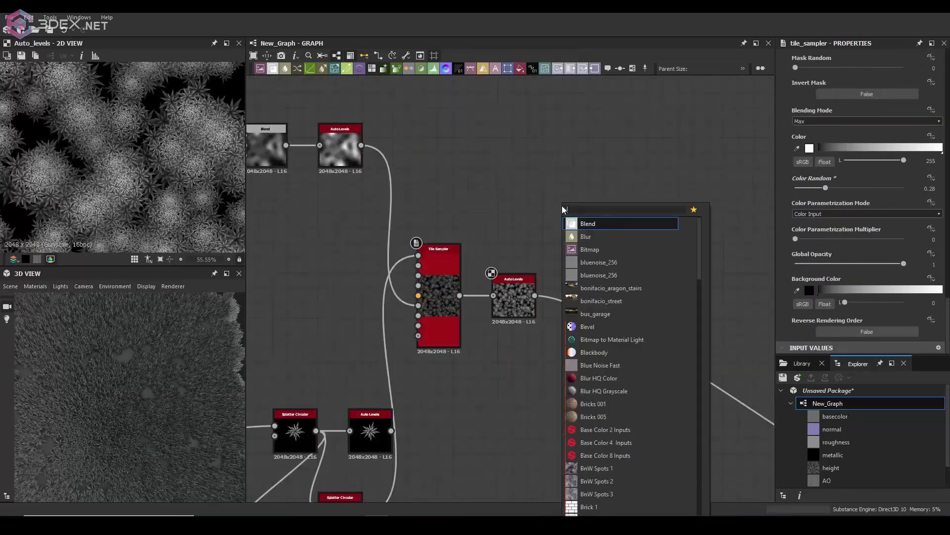
{"action": "key", "text": "Return"}
{"action": "left_click_drag", "start_coordinate": [361, 145], "coordinate": [545, 205]}
{"action": "mouse_move", "coordinate": [459, 296]}
{"action": "left_mouse_down"}
{"action": "mouse_move", "coordinate": [545, 196]}
{"action": "mouse_move", "coordinate": [494, 295]}
{"action": "left_mouse_up"}
{"action": "left_click_drag", "start_coordinate": [438, 297], "coordinate": [415, 291]}
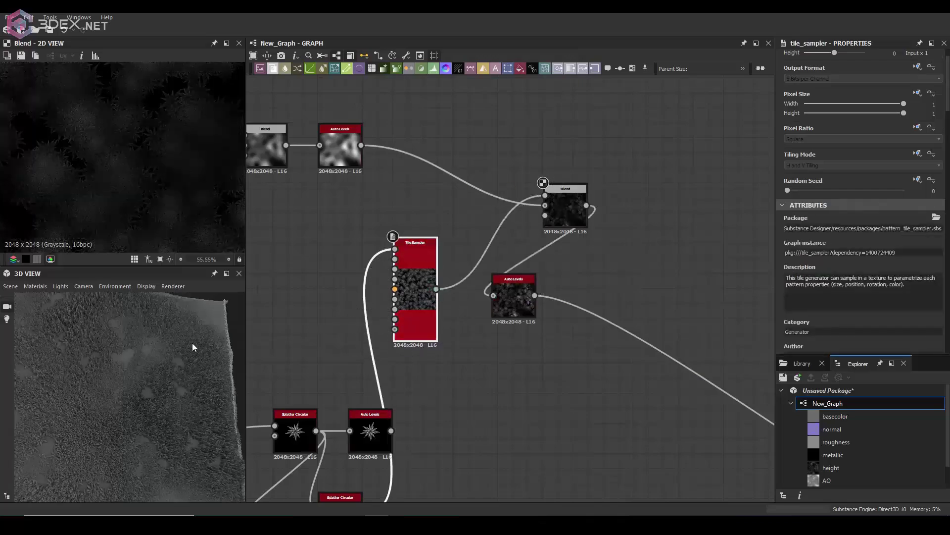
Widen the leaf splatter's Spread to 5.09
{"action": "double_click", "coordinate": [295, 430]}
{"action": "key", "text": "f"}
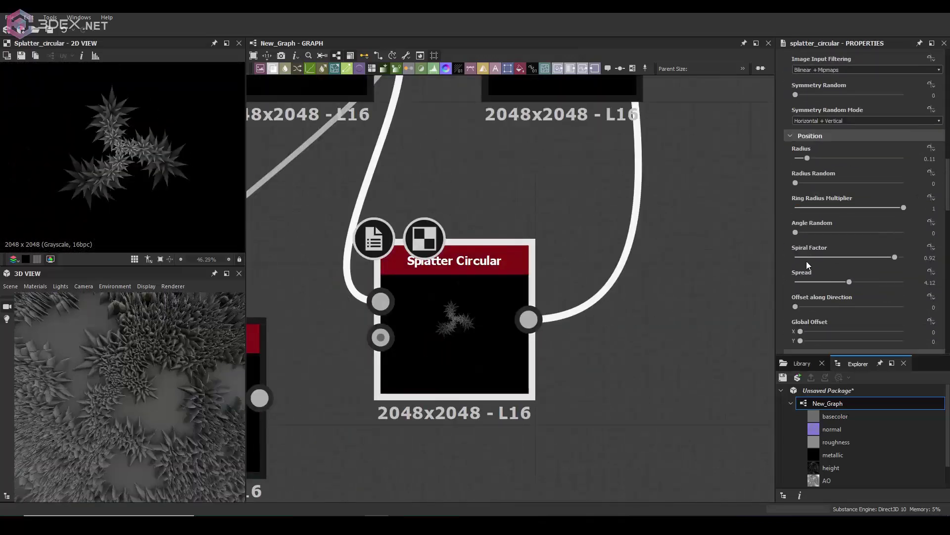
{"action": "left_click_drag", "start_coordinate": [850, 282], "coordinate": [855, 278]}
{"action": "scroll", "coordinate": [495, 247], "scroll_direction": "down", "scroll_amount": 5}
{"action": "scroll", "coordinate": [129, 191], "scroll_direction": "up", "scroll_amount": 5}
{"action": "scroll", "coordinate": [846, 271], "scroll_direction": "down", "scroll_amount": 4}
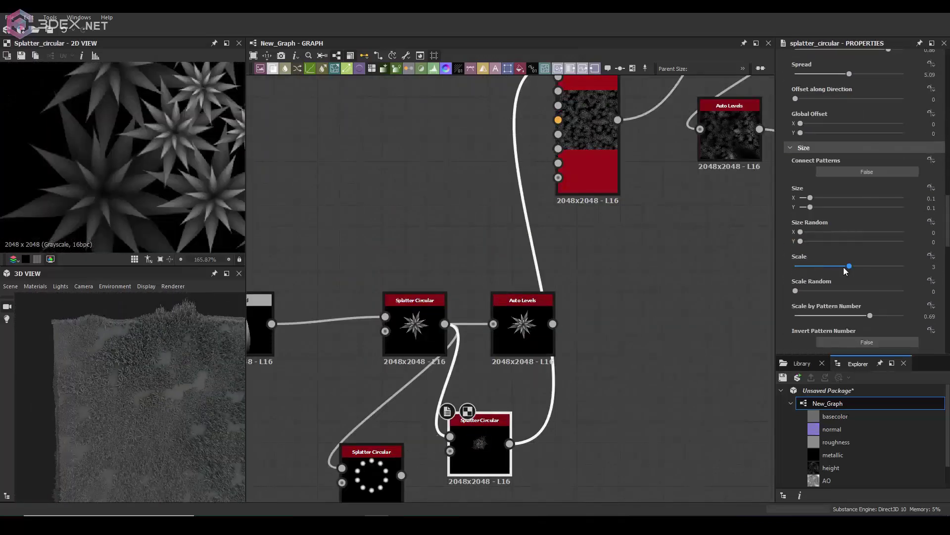
Set the Tile Sampler Scale to 2.77 and lower the noise levels' output high
{"action": "double_click", "coordinate": [587, 119]}
{"action": "scroll", "coordinate": [893, 238], "scroll_direction": "down", "scroll_amount": 5}
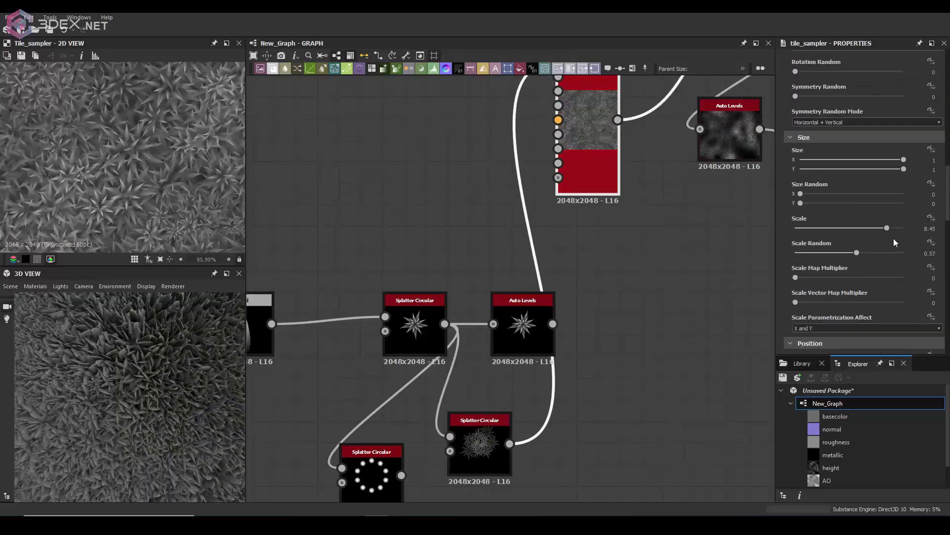
{"action": "left_click_drag", "start_coordinate": [886, 228], "coordinate": [842, 237]}
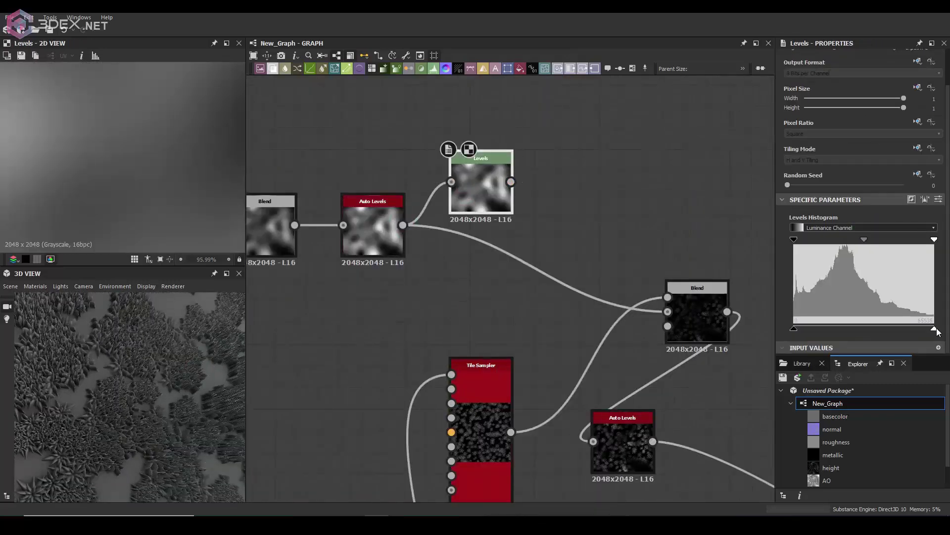
{"action": "left_click_drag", "start_coordinate": [935, 328], "coordinate": [909, 328]}
{"action": "left_click", "coordinate": [939, 199]}
Add a Levels node into the Blend background and set the Blend to Add (Linear Dodge)
{"action": "left_click_drag", "start_coordinate": [668, 311], "coordinate": [545, 420]}
{"action": "left_click", "coordinate": [544, 421]}
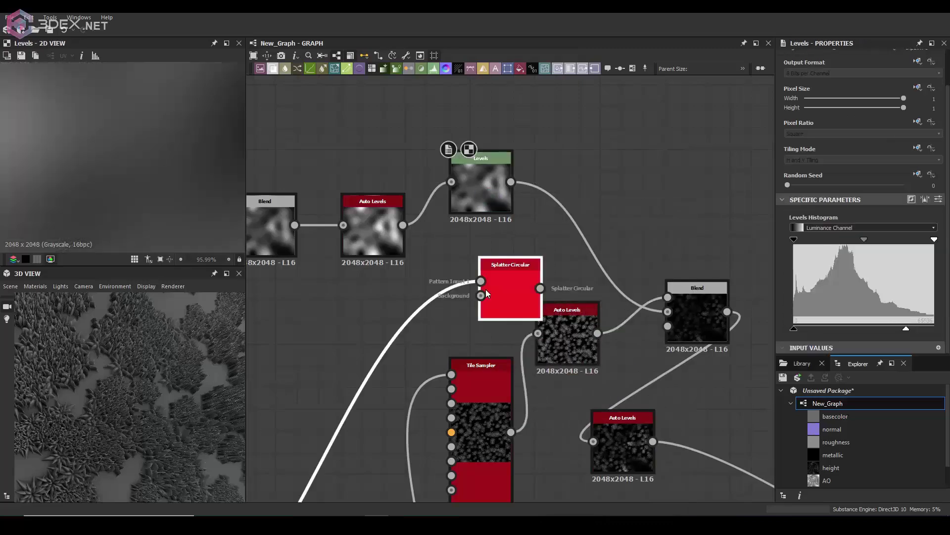
{"action": "left_click_drag", "start_coordinate": [510, 286], "coordinate": [675, 396]}
{"action": "left_click", "coordinate": [939, 239]}
{"action": "left_click", "coordinate": [690, 318]}
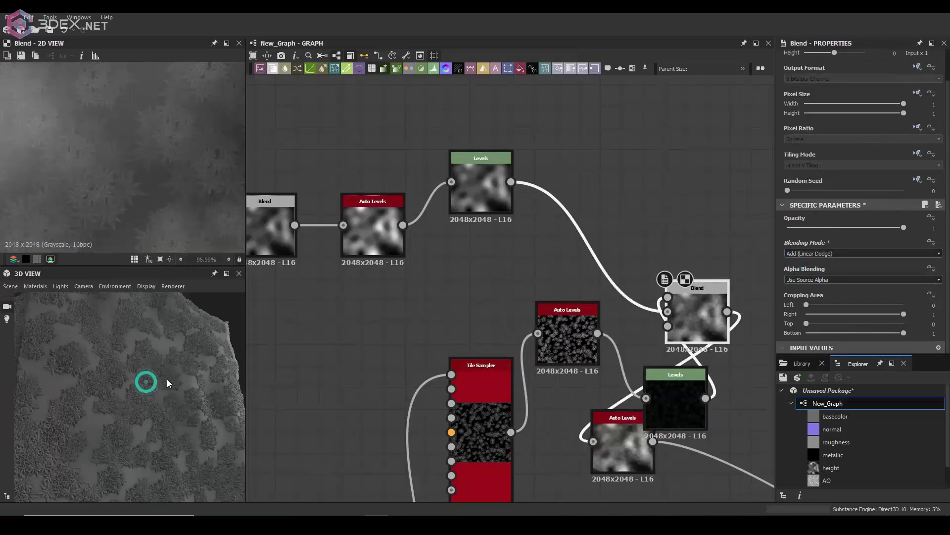
Set the Tile Sampler's Position Random to 0.36
{"action": "left_click", "coordinate": [485, 428]}
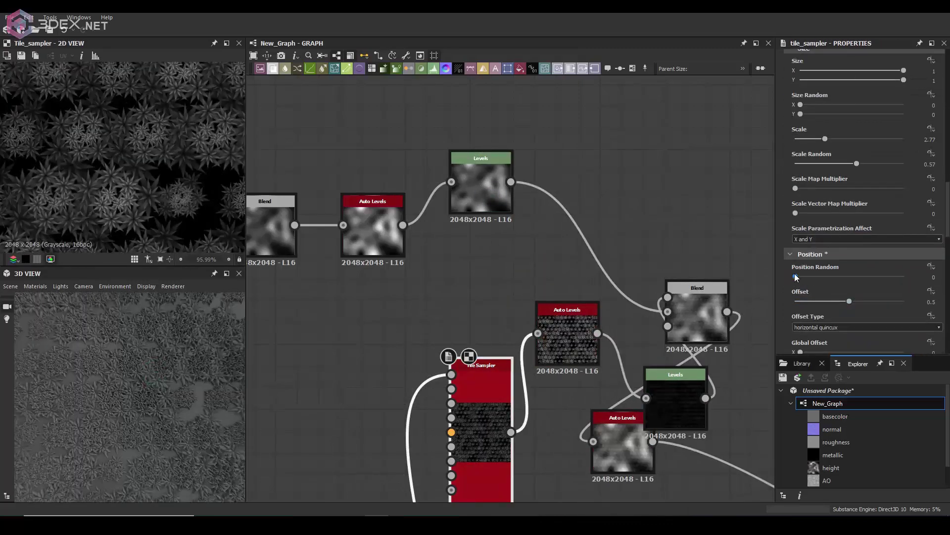
{"action": "left_click_drag", "start_coordinate": [796, 277], "coordinate": [799, 277]}
{"action": "scroll", "coordinate": [861, 222], "scroll_direction": "down", "scroll_amount": 3}
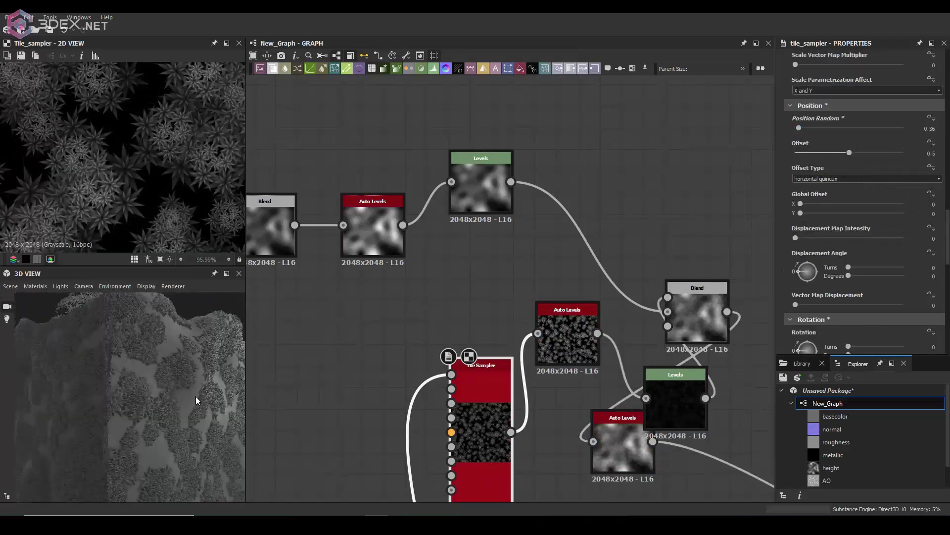
View the material from above and inspect the star-leaf splatter and leaf Tile Sampler settings
{"action": "left_click_drag", "start_coordinate": [196, 400], "coordinate": [151, 401]}
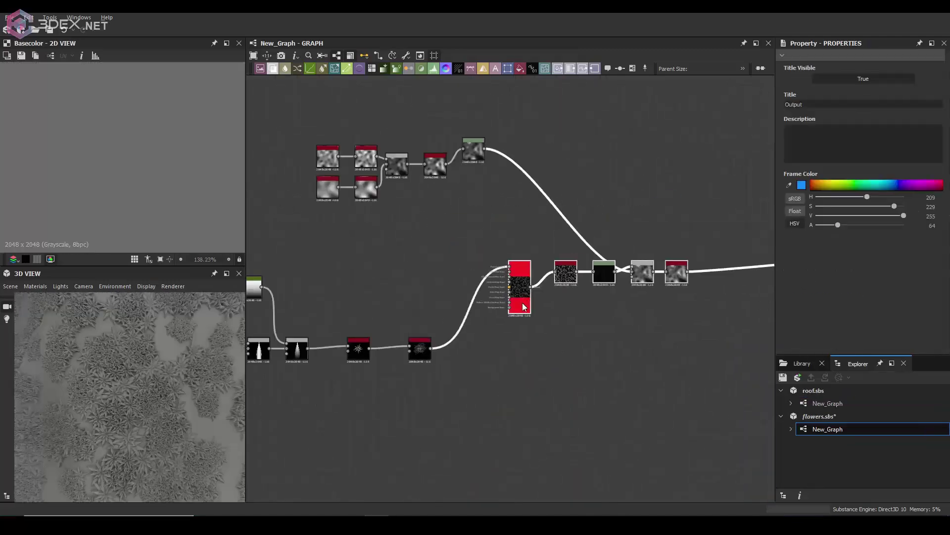
{"action": "left_click", "coordinate": [585, 269]}
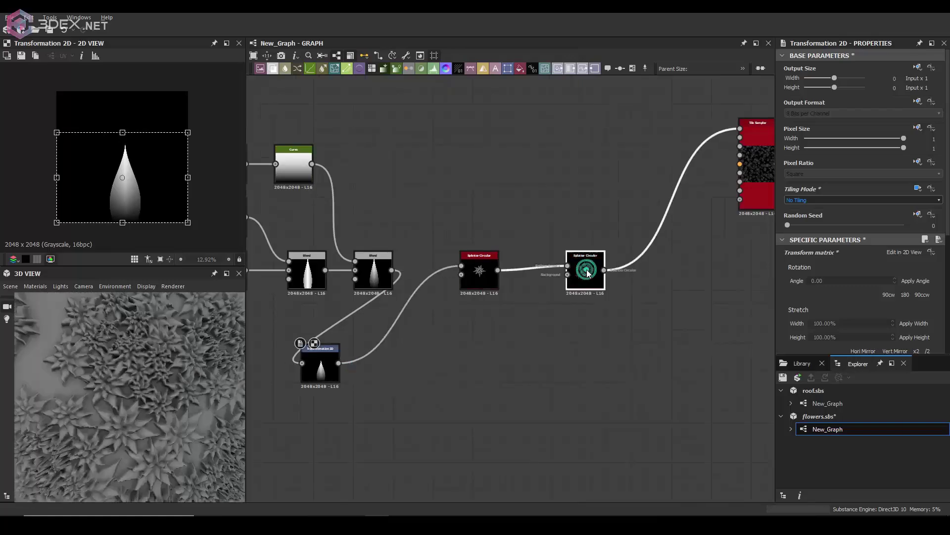
{"action": "scroll", "coordinate": [805, 249], "scroll_direction": "up", "scroll_amount": 5}
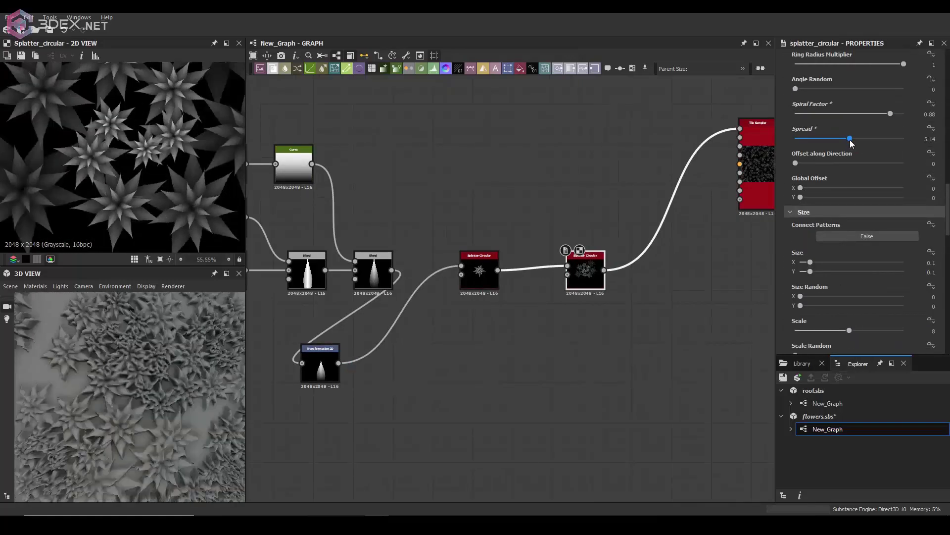
{"action": "scroll", "coordinate": [842, 148], "scroll_direction": "up", "scroll_amount": 3}
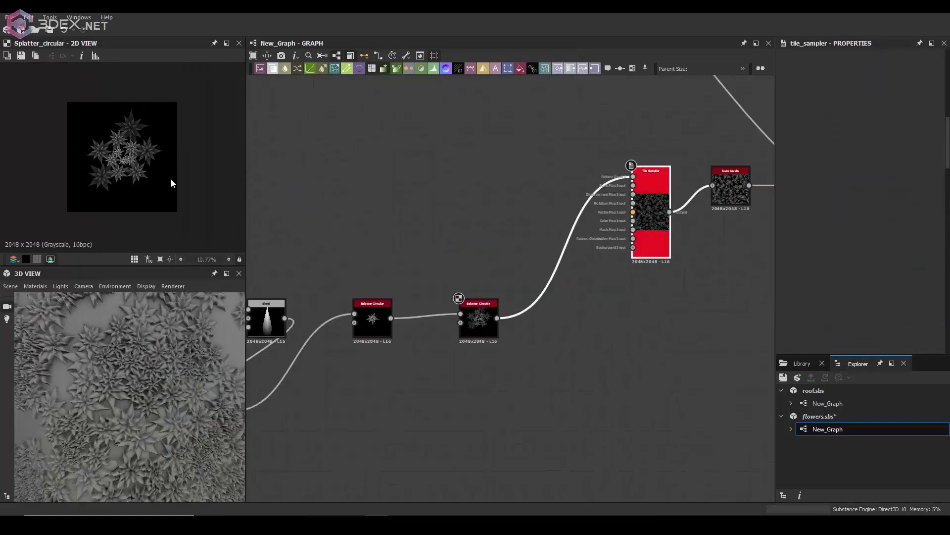
{"action": "left_click", "coordinate": [534, 278]}
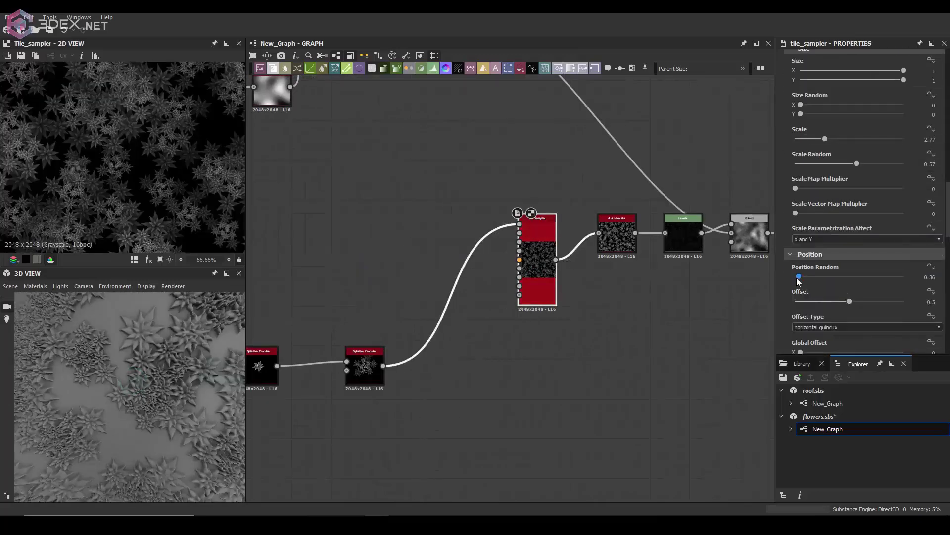
{"action": "middle_click_drag", "start_coordinate": [254, 361], "coordinate": [306, 326]}
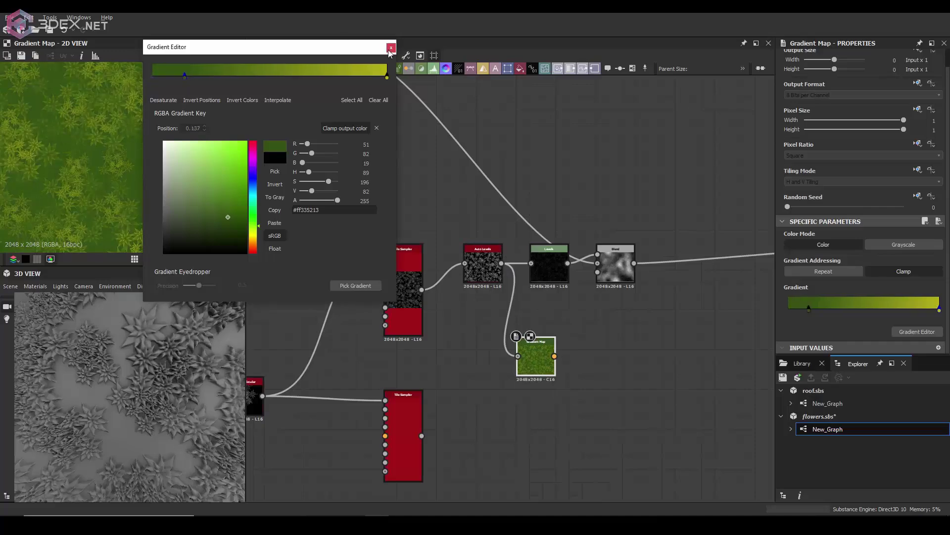
Close the Gradient Editor
{"action": "left_click", "coordinate": [391, 48]}
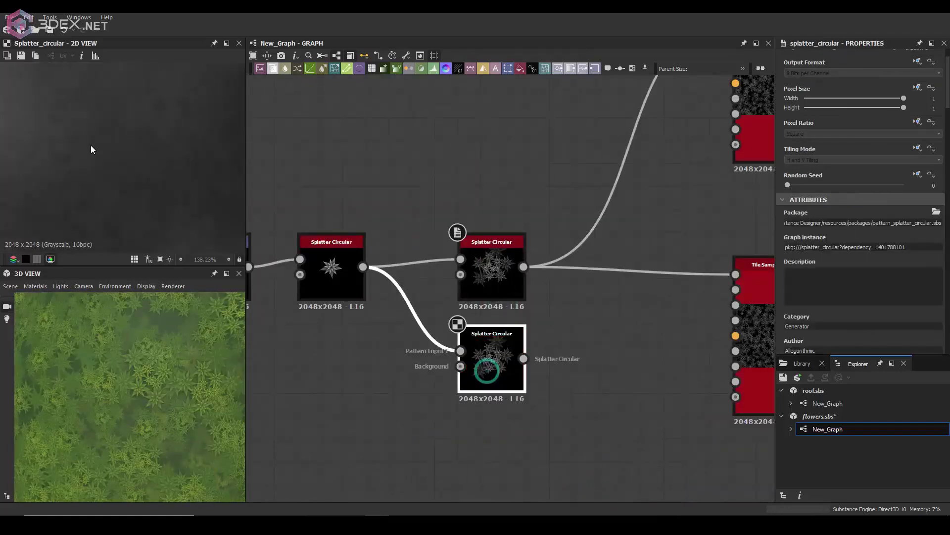
Lower the Tile Sampler's scale variation per pattern input number
{"action": "scroll", "coordinate": [834, 312], "scroll_direction": "down", "scroll_amount": 5}
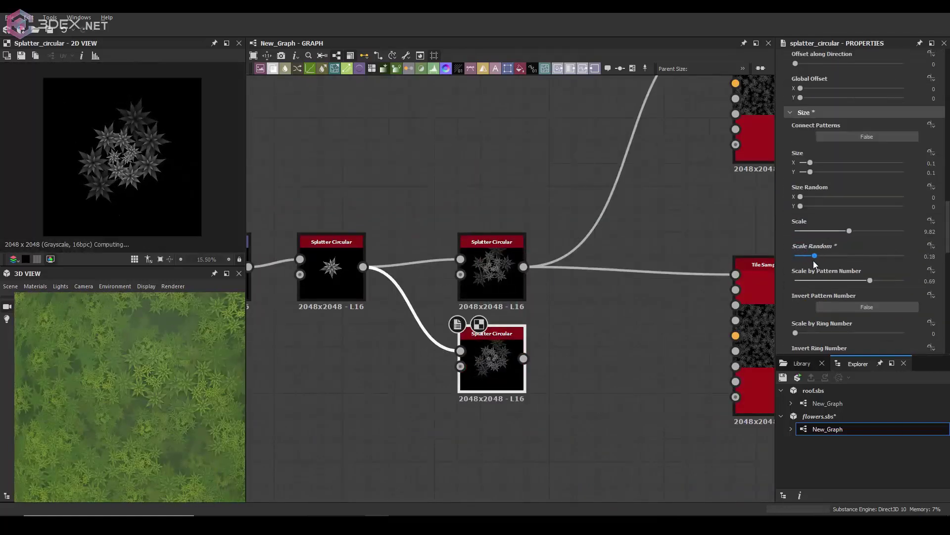
{"action": "scroll", "coordinate": [791, 202], "scroll_direction": "down", "scroll_amount": 5}
{"action": "scroll", "coordinate": [483, 299], "scroll_direction": "down", "scroll_amount": 5}
{"action": "scroll", "coordinate": [668, 258], "scroll_direction": "up", "scroll_amount": 3}
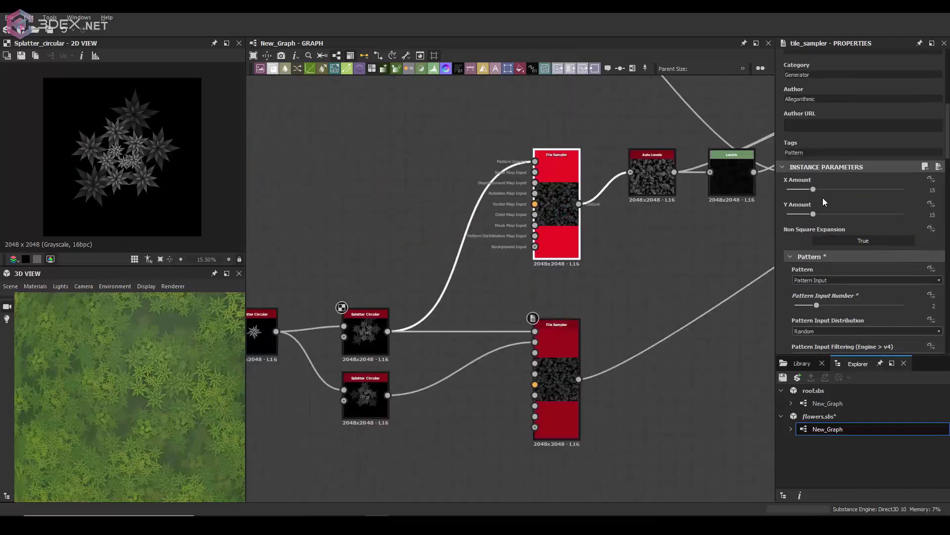
{"action": "left_click", "coordinate": [845, 296]}
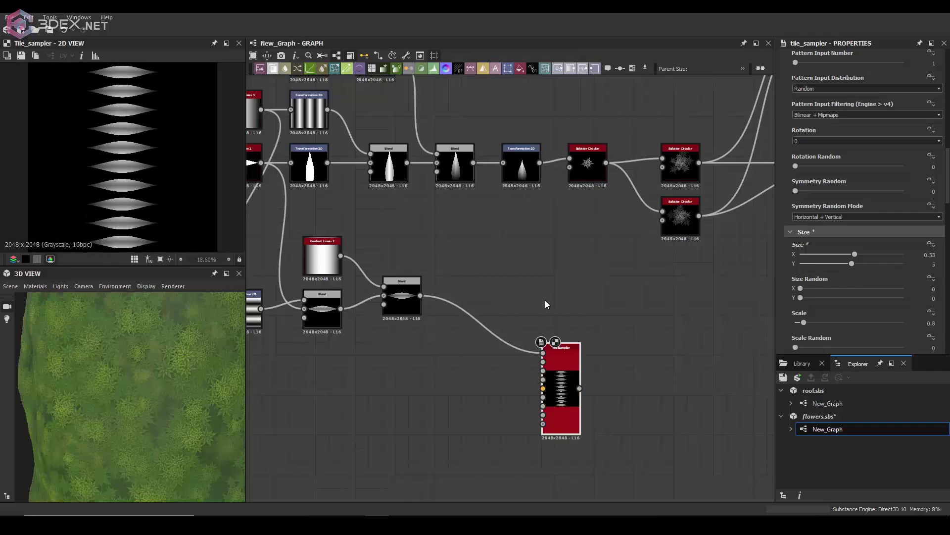
Insert a Transformation 2D after the leaflet Tile Sampler, rotating it about 29 degrees
{"action": "scroll", "coordinate": [855, 171], "scroll_direction": "up", "scroll_amount": 5}
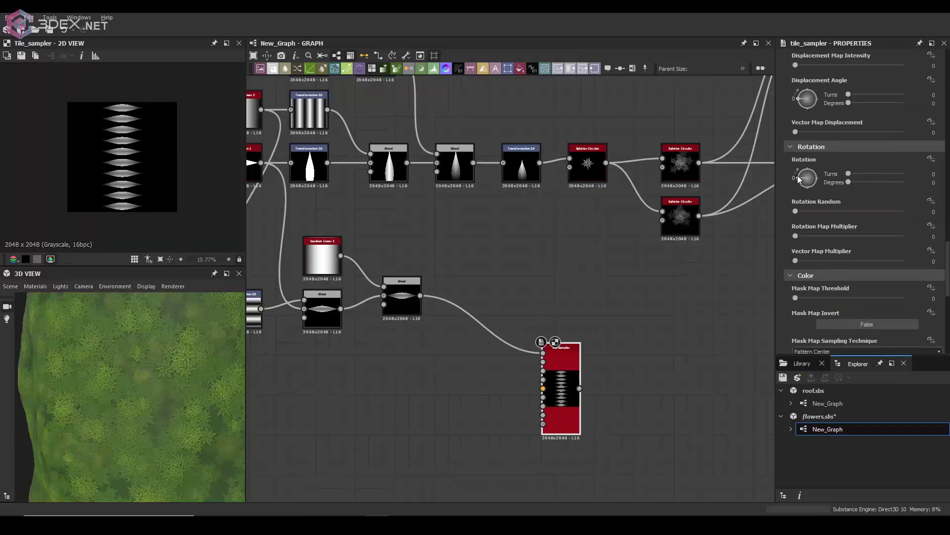
{"action": "scroll", "coordinate": [801, 170], "scroll_direction": "up", "scroll_amount": 5}
{"action": "scroll", "coordinate": [801, 170], "scroll_direction": "up", "scroll_amount": 5}
{"action": "middle_click_drag", "start_coordinate": [567, 356], "coordinate": [623, 276]}
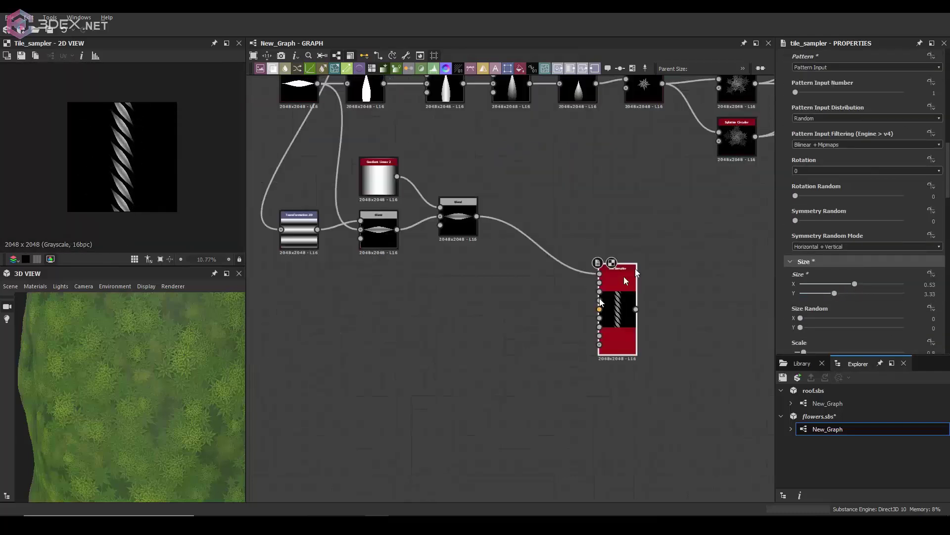
{"action": "key", "text": "space"}
{"action": "type", "text": "tr"}
{"action": "key", "text": "Return"}
{"action": "scroll", "coordinate": [826, 266], "scroll_direction": "up", "scroll_amount": 3}
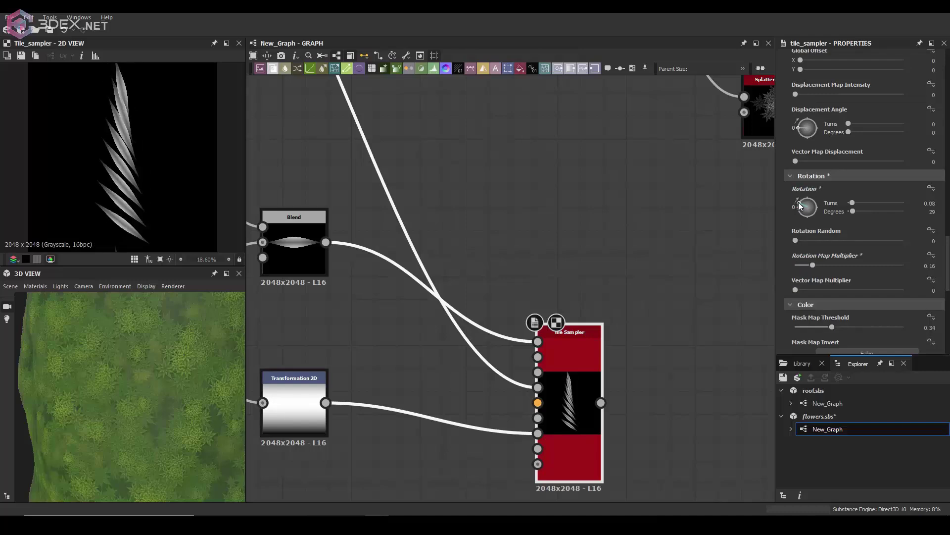
{"action": "scroll", "coordinate": [814, 227], "scroll_direction": "down", "scroll_amount": 5}
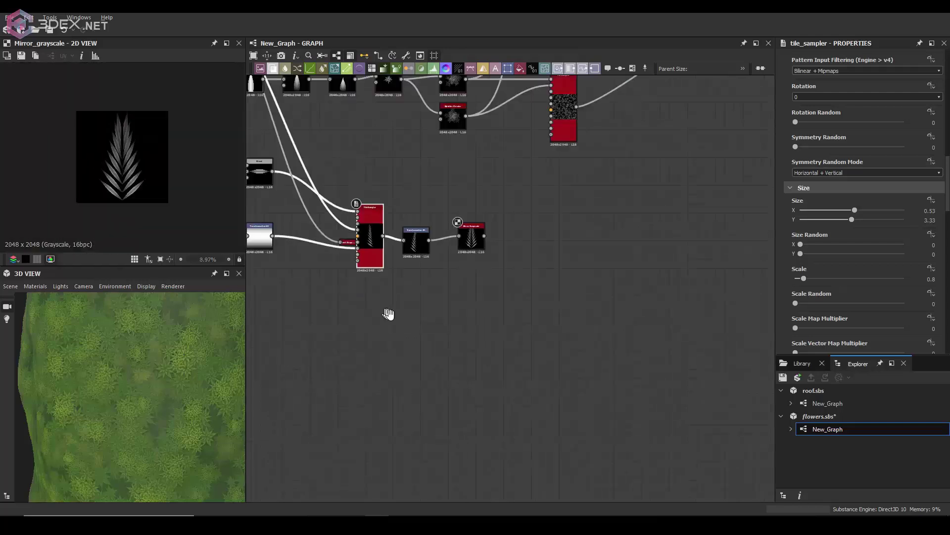
Build the central stem from Edge Detect and Non Uniform Blur, merged into a Blend
{"action": "left_click", "coordinate": [344, 173]}
{"action": "mouse_move", "coordinate": [388, 314]}
{"action": "middle_mouse_down"}
{"action": "mouse_move", "coordinate": [535, 400]}
{"action": "mouse_move", "coordinate": [432, 323]}
{"action": "middle_mouse_up"}
{"action": "scroll", "coordinate": [125, 168], "scroll_direction": "up", "scroll_amount": 3}
{"action": "left_click", "coordinate": [394, 310]}
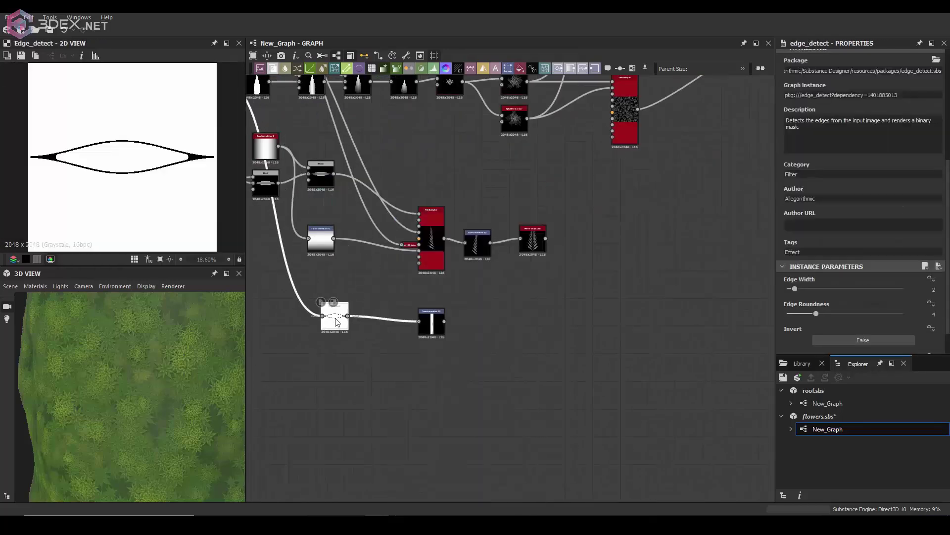
{"action": "scroll", "coordinate": [400, 277], "scroll_direction": "up", "scroll_amount": 1}
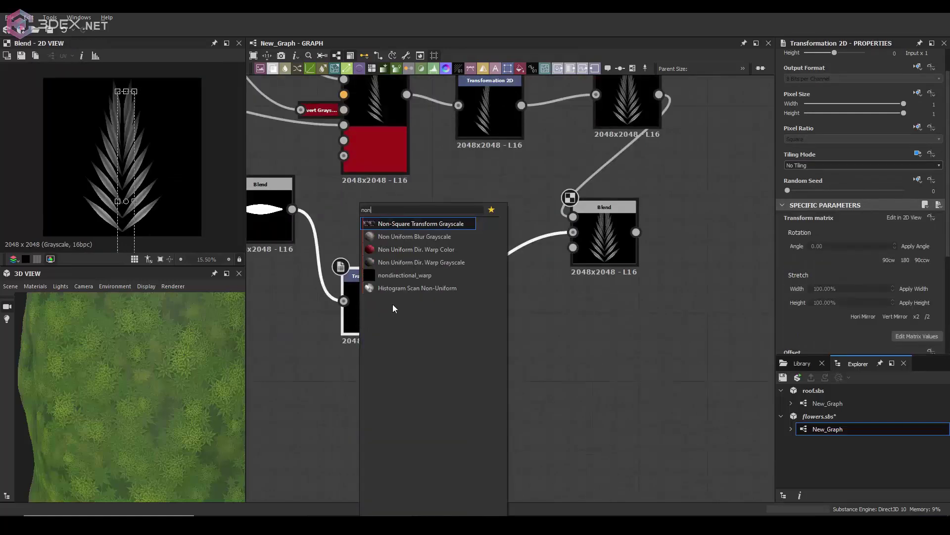
{"action": "left_click", "coordinate": [424, 219]}
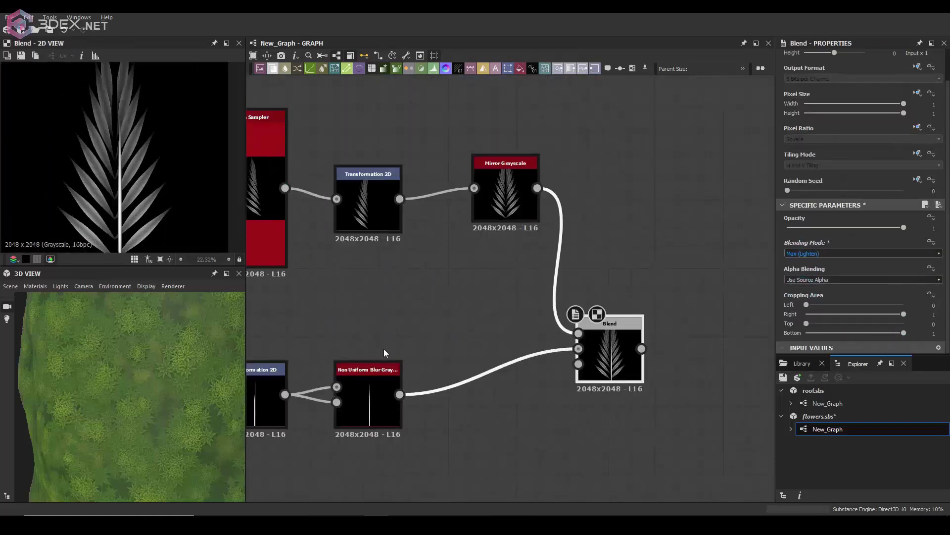
{"action": "mouse_move", "coordinate": [545, 322]}
{"action": "left_mouse_down"}
{"action": "mouse_move", "coordinate": [526, 388]}
{"action": "mouse_move", "coordinate": [487, 323]}
{"action": "left_mouse_up"}
{"action": "scroll", "coordinate": [526, 388], "scroll_direction": "down", "scroll_amount": 3}
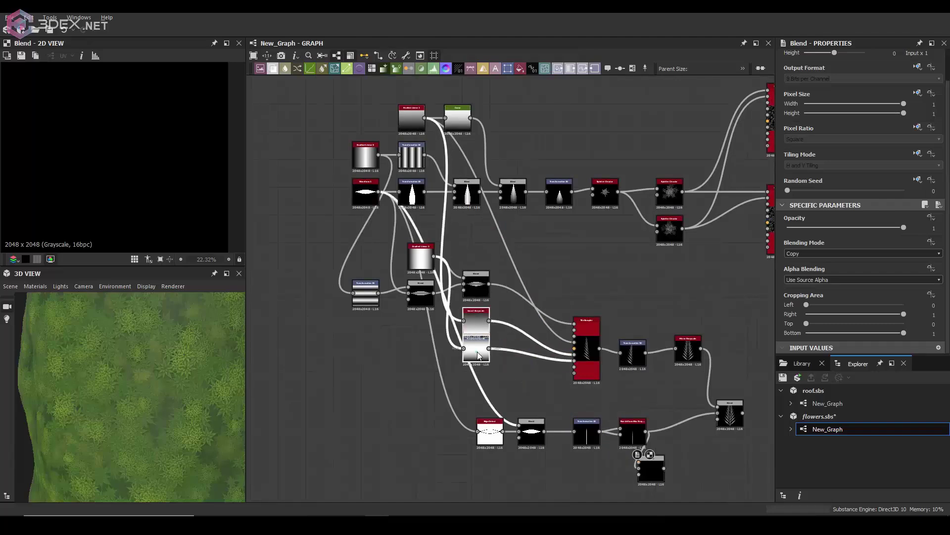
{"action": "scroll", "coordinate": [478, 356], "scroll_direction": "up", "scroll_amount": 3}
{"action": "scroll", "coordinate": [587, 331], "scroll_direction": "up", "scroll_amount": 2}
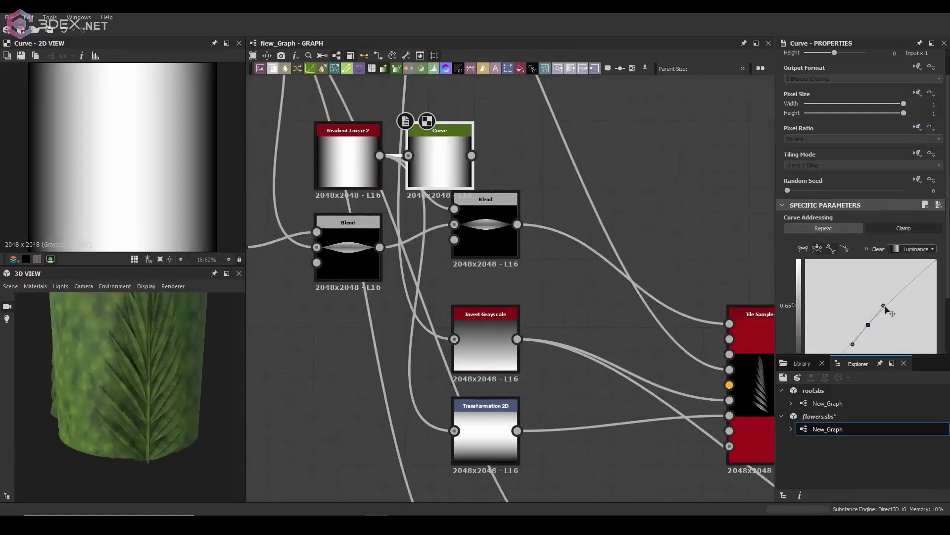
Brighten the frond gradient with a Curve feeding the Blend foreground
{"action": "left_click_drag", "start_coordinate": [885, 309], "coordinate": [874, 297]}
{"action": "left_click_drag", "start_coordinate": [456, 207], "coordinate": [454, 208]}
{"action": "scroll", "coordinate": [468, 276], "scroll_direction": "down", "scroll_amount": 4}
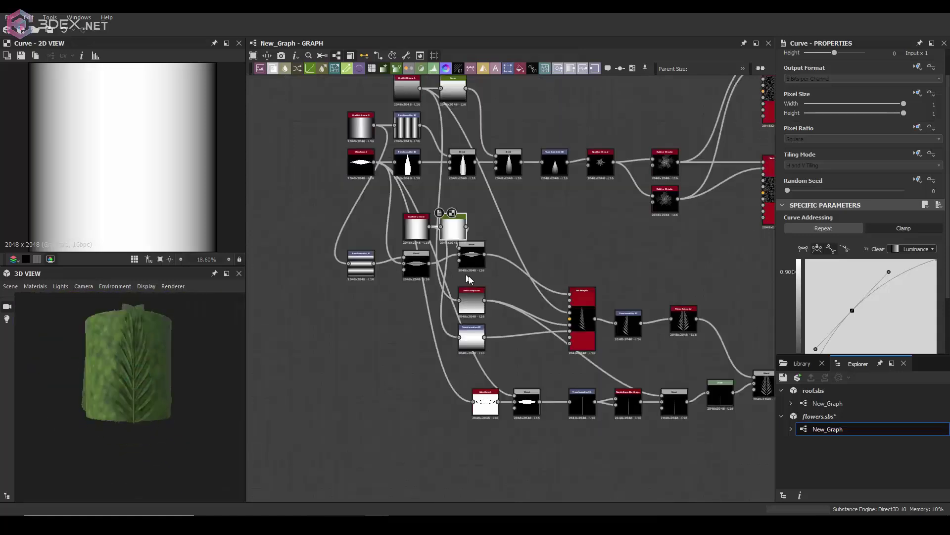
{"action": "scroll", "coordinate": [455, 378], "scroll_direction": "down", "scroll_amount": 3}
{"action": "scroll", "coordinate": [380, 307], "scroll_direction": "down", "scroll_amount": 2}
{"action": "scroll", "coordinate": [380, 307], "scroll_direction": "up", "scroll_amount": 5}
Splatter the fern frond in a circle with Radius lowered to about 0.23
{"action": "left_click_drag", "start_coordinate": [510, 281], "coordinate": [562, 289]}
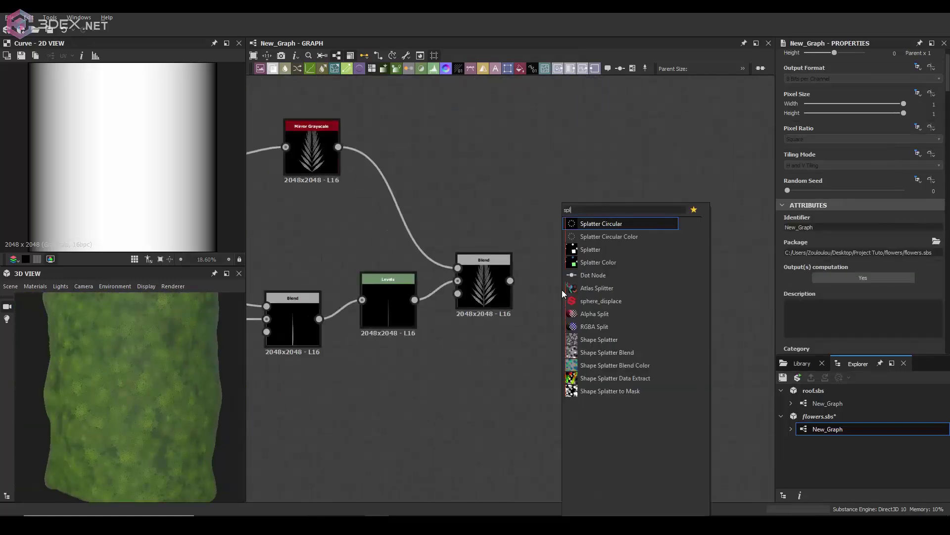
{"action": "left_click", "coordinate": [615, 218]}
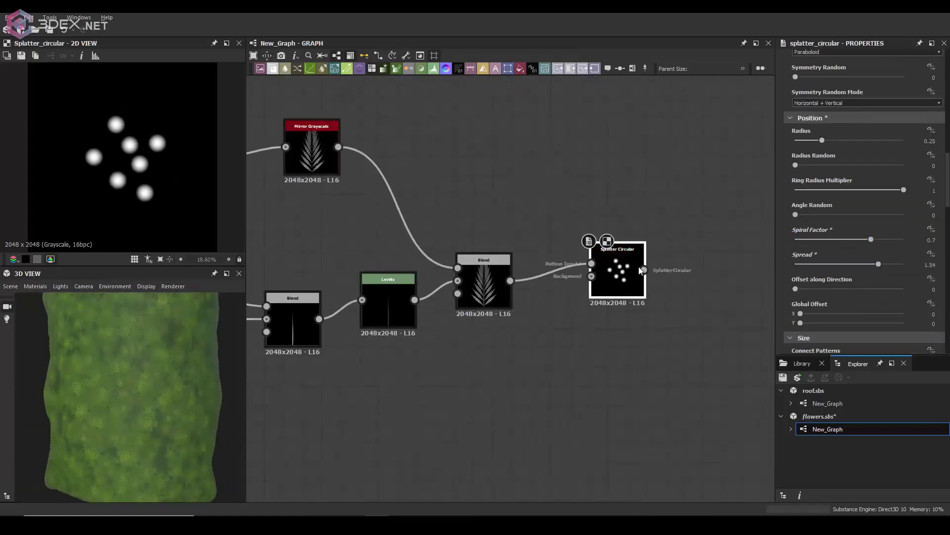
{"action": "scroll", "coordinate": [754, 209], "scroll_direction": "down", "scroll_amount": 1}
{"action": "scroll", "coordinate": [810, 279], "scroll_direction": "down", "scroll_amount": 5}
{"action": "left_click_drag", "start_coordinate": [839, 159], "coordinate": [820, 157]}
{"action": "scroll", "coordinate": [806, 213], "scroll_direction": "down", "scroll_amount": 4}
{"action": "scroll", "coordinate": [797, 227], "scroll_direction": "down", "scroll_amount": 4}
{"action": "scroll", "coordinate": [829, 184], "scroll_direction": "up", "scroll_amount": 8}
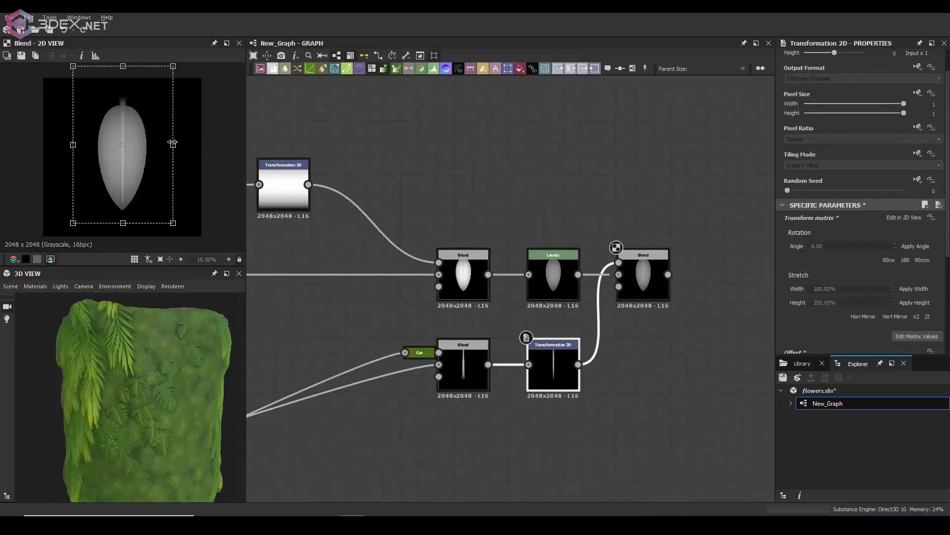
Select the leaf-shaping curve for the five-petal Splatter Circular flower with Scale Random 0.42
{"action": "scroll", "coordinate": [120, 155], "scroll_direction": "down", "scroll_amount": 3}
{"action": "left_click", "coordinate": [420, 352]}
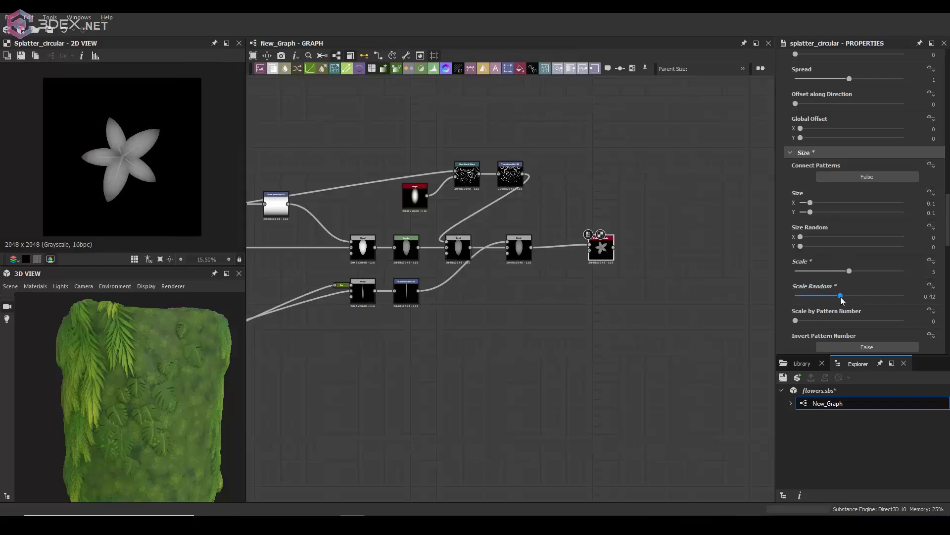
{"action": "scroll", "coordinate": [843, 300], "scroll_direction": "up", "scroll_amount": 5}
{"action": "scroll", "coordinate": [216, 176], "scroll_direction": "up", "scroll_amount": 4}
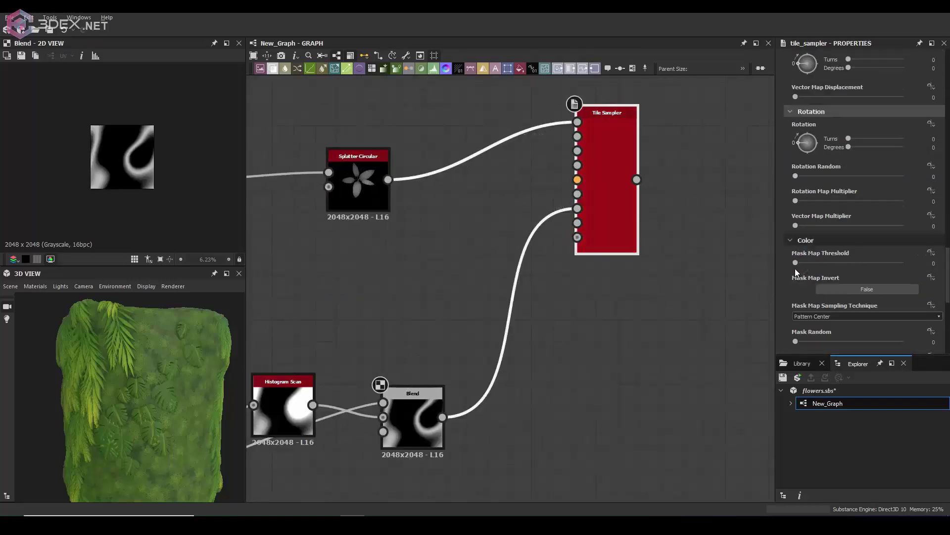
Add a Histogram Scan after the Blend to mask the tiled flowers
{"action": "scroll", "coordinate": [871, 194], "scroll_direction": "up", "scroll_amount": 5}
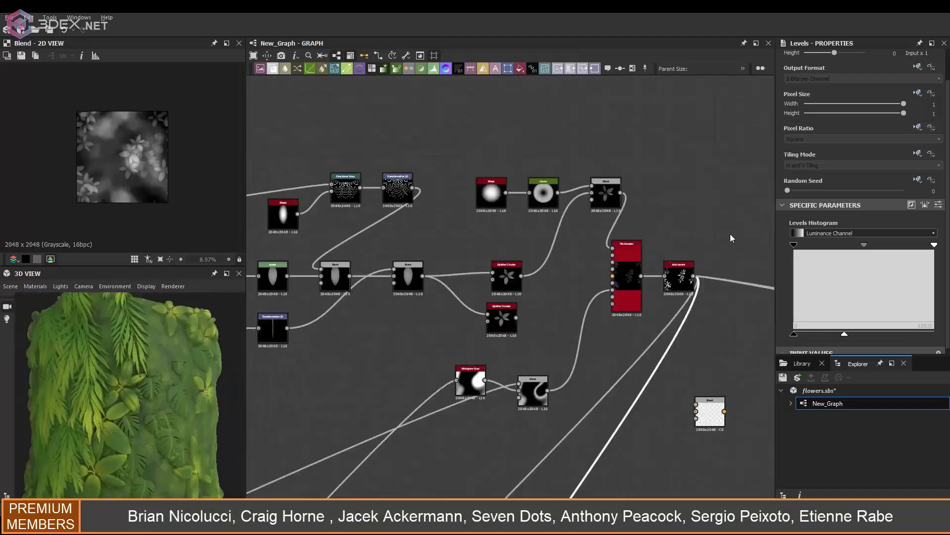
{"action": "left_click", "coordinate": [402, 326]}
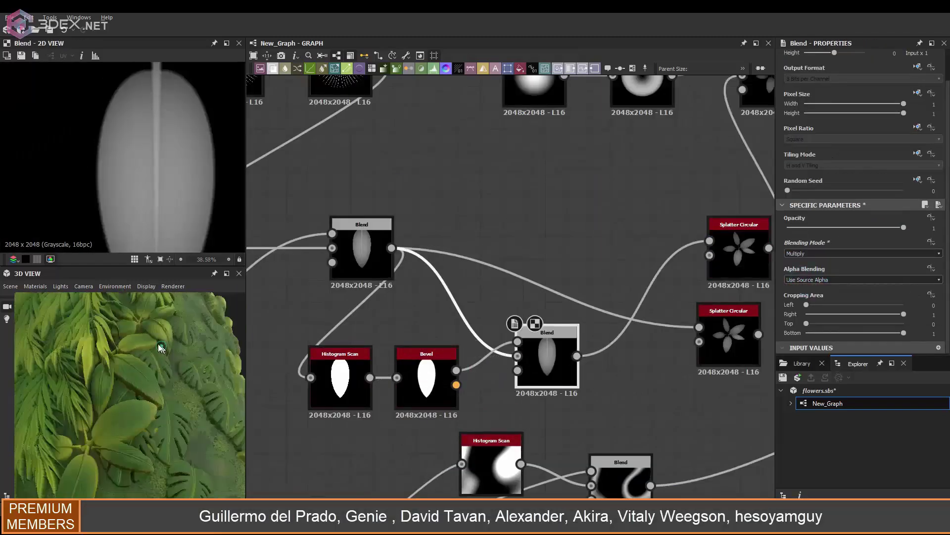
Raise the Splatter Circular pattern amount from four to six petals
{"action": "scroll", "coordinate": [493, 338], "scroll_direction": "down", "scroll_amount": 3}
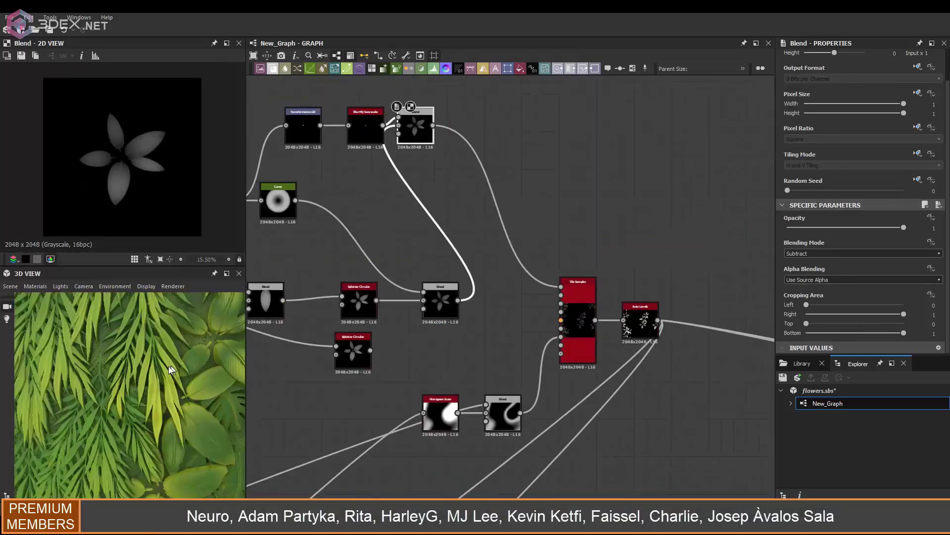
{"action": "scroll", "coordinate": [817, 198], "scroll_direction": "down", "scroll_amount": 5}
{"action": "left_click", "coordinate": [941, 241]}
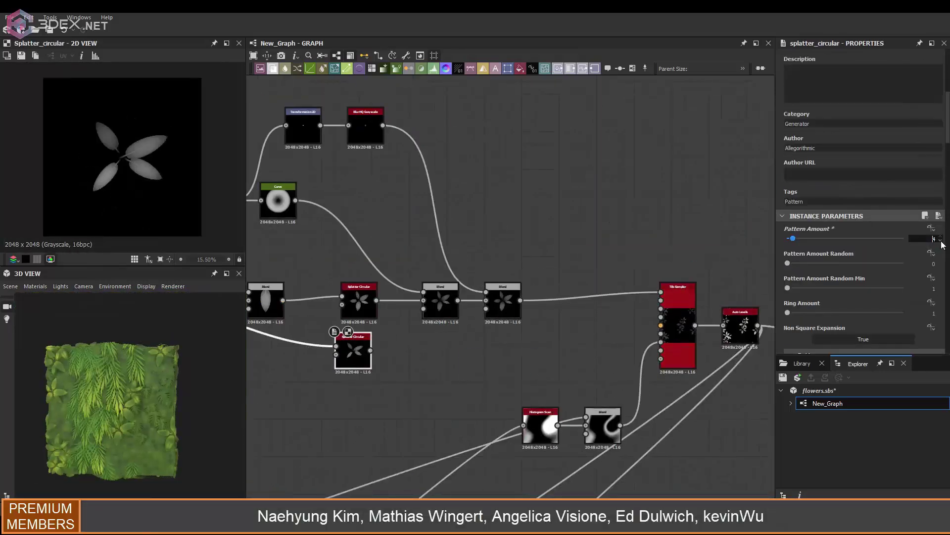
{"action": "left_click", "coordinate": [941, 240]}
{"action": "left_click", "coordinate": [941, 240]}
{"action": "scroll", "coordinate": [801, 236], "scroll_direction": "down", "scroll_amount": 5}
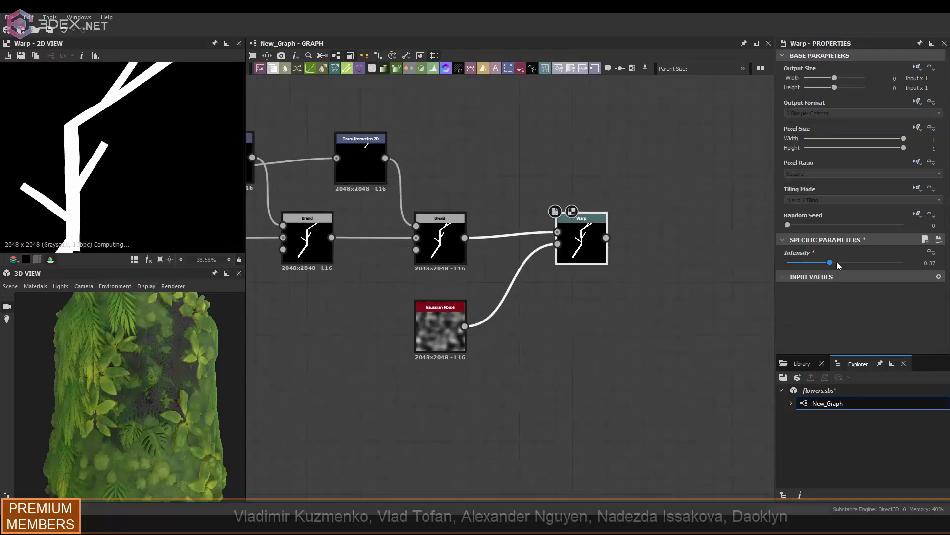
Increase the Warp intensity to strengthen the branch distortion
{"action": "left_click_drag", "start_coordinate": [837, 261], "coordinate": [894, 263]}
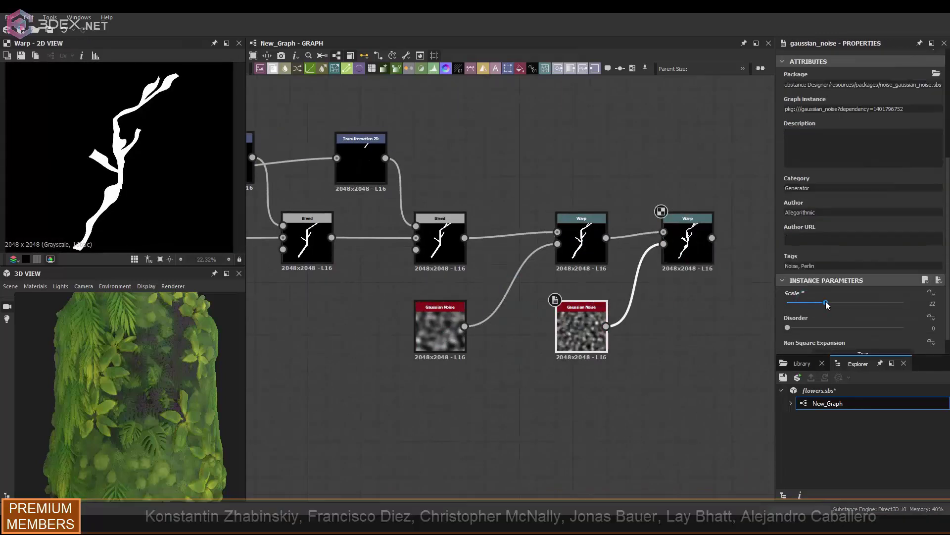
{"action": "scroll", "coordinate": [751, 287], "scroll_direction": "down", "scroll_amount": 3}
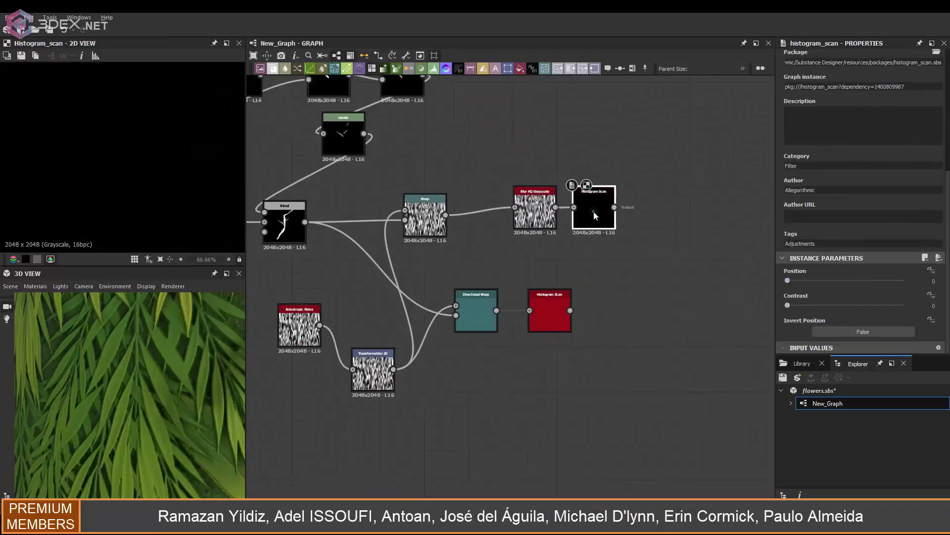
Set how much of the bark streaks stays white and pick the Blend's blending mode
{"action": "left_click_drag", "start_coordinate": [832, 280], "coordinate": [865, 281]}
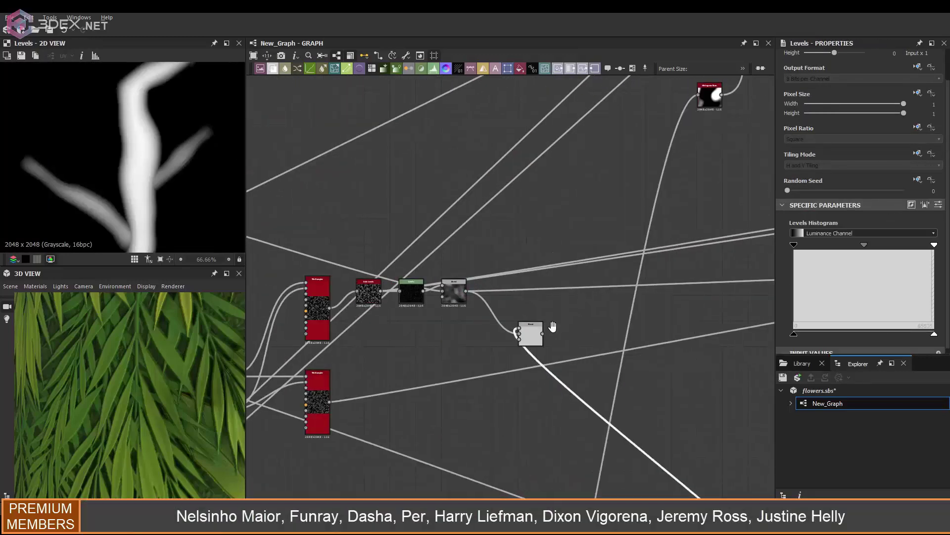
{"action": "left_click", "coordinate": [814, 254]}
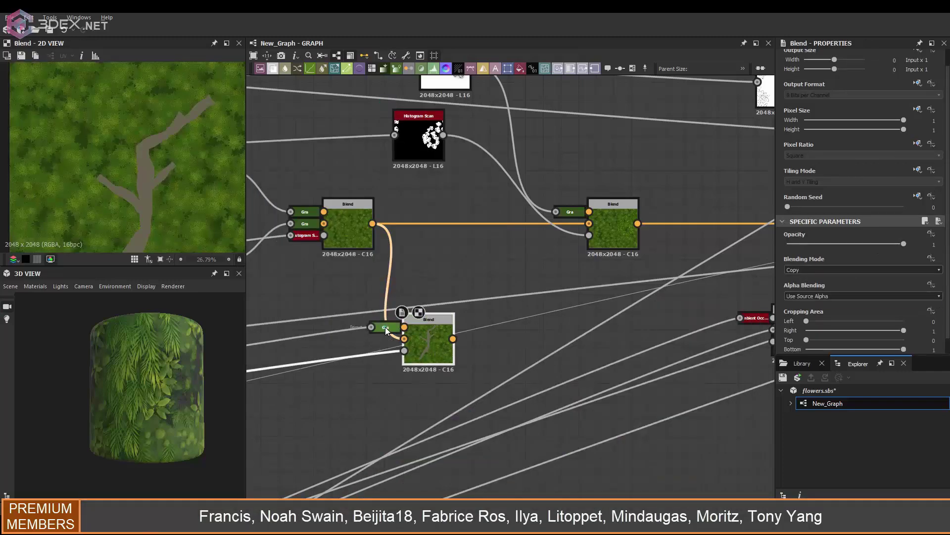
Edit the branch Gradient Map colours to tan, rotate the branch, and add HBAO shading
{"action": "double_click", "coordinate": [939, 311]}
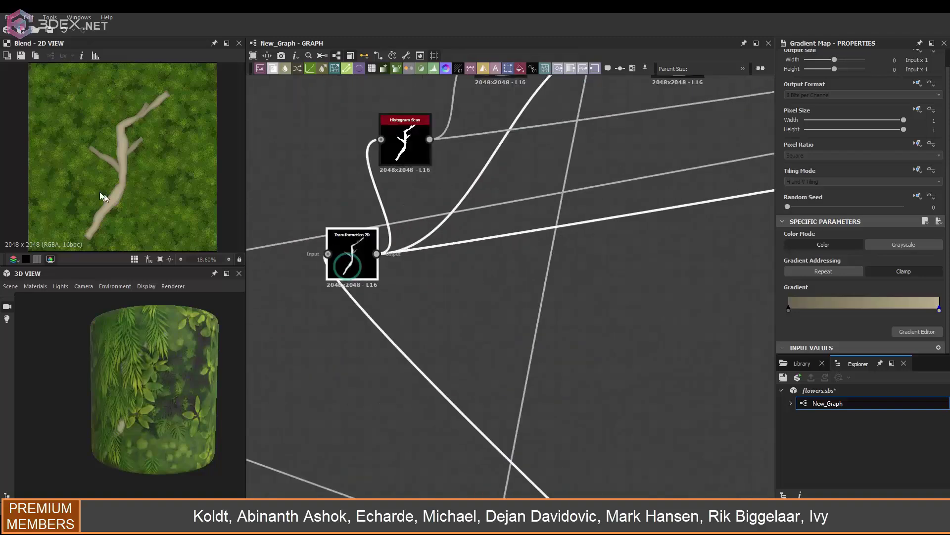
{"action": "left_click_drag", "start_coordinate": [184, 217], "coordinate": [189, 221]}
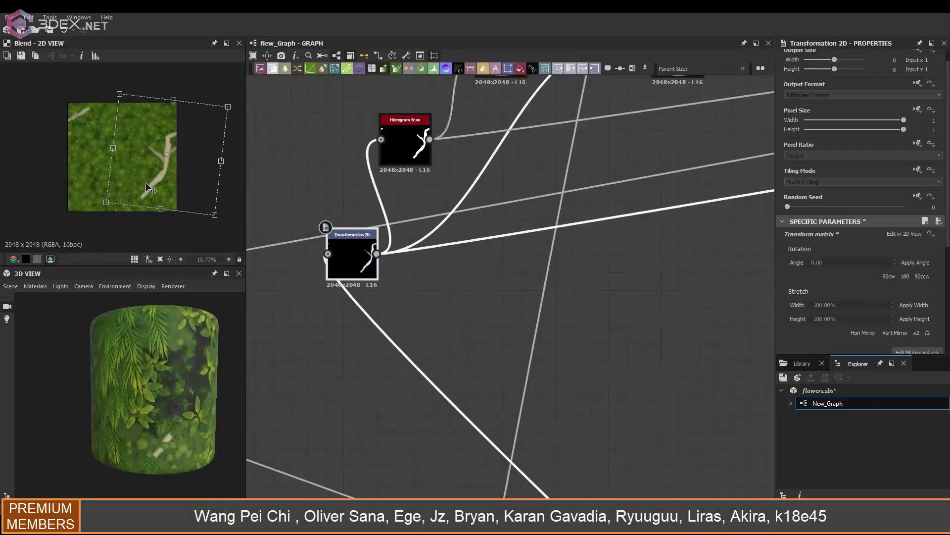
{"action": "left_click", "coordinate": [35, 286]}
{"action": "left_click", "coordinate": [52, 301]}
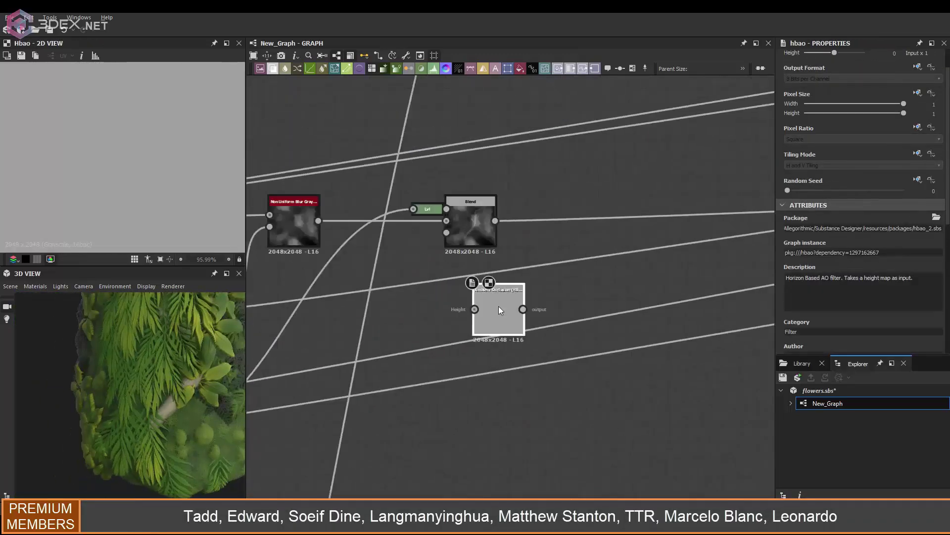
{"action": "scroll", "coordinate": [488, 462], "scroll_direction": "up", "scroll_amount": 5}
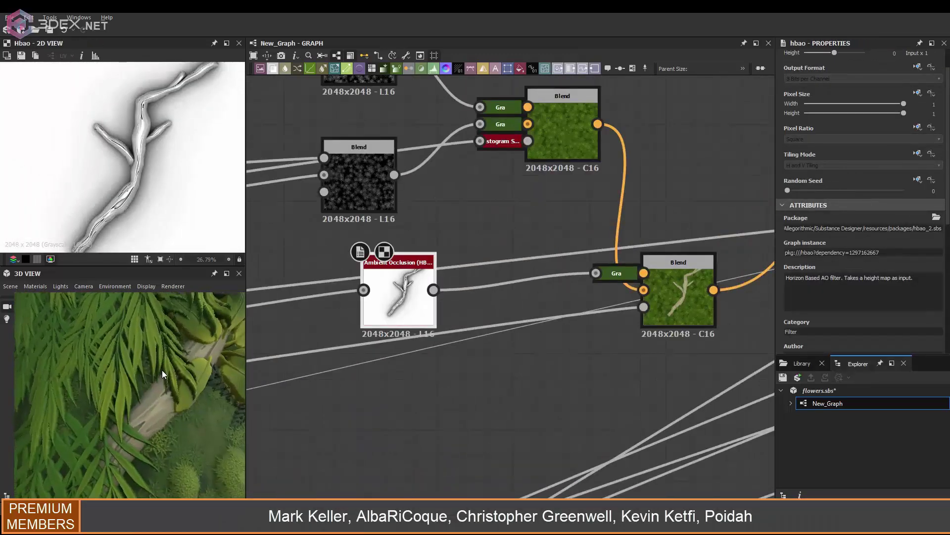
{"action": "scroll", "coordinate": [153, 372], "scroll_direction": "down", "scroll_amount": 5}
{"action": "scroll", "coordinate": [154, 372], "scroll_direction": "up", "scroll_amount": 3}
{"action": "scroll", "coordinate": [153, 373], "scroll_direction": "up", "scroll_amount": 2}
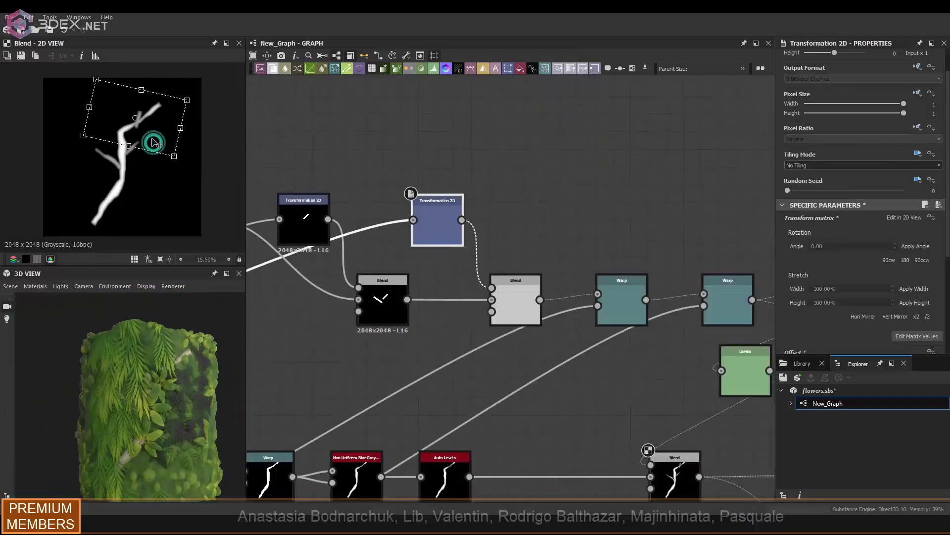
Move the branch down and left with the Transformation 2D gizmo
{"action": "left_click_drag", "start_coordinate": [160, 122], "coordinate": [153, 128]}
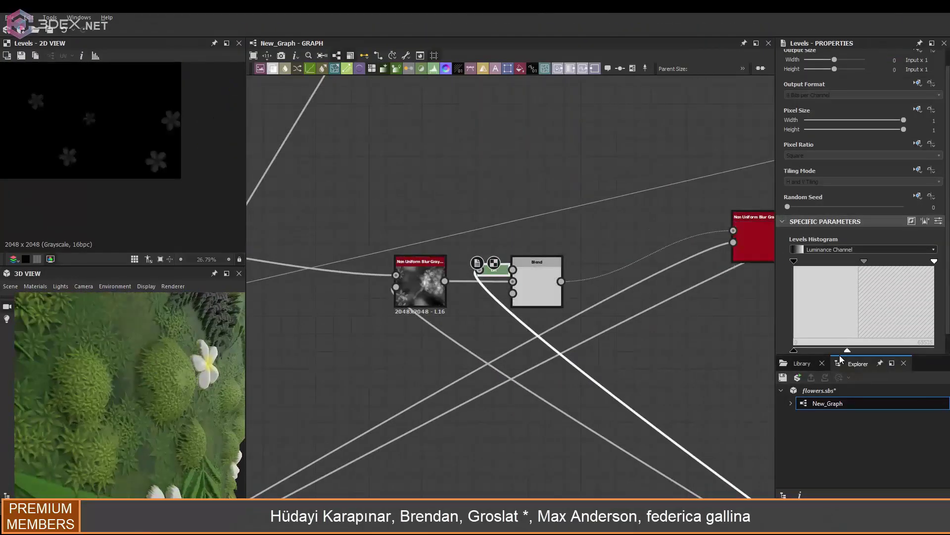
Toggle a true/false option on the flower mask's blur node
{"action": "left_click", "coordinate": [836, 303]}
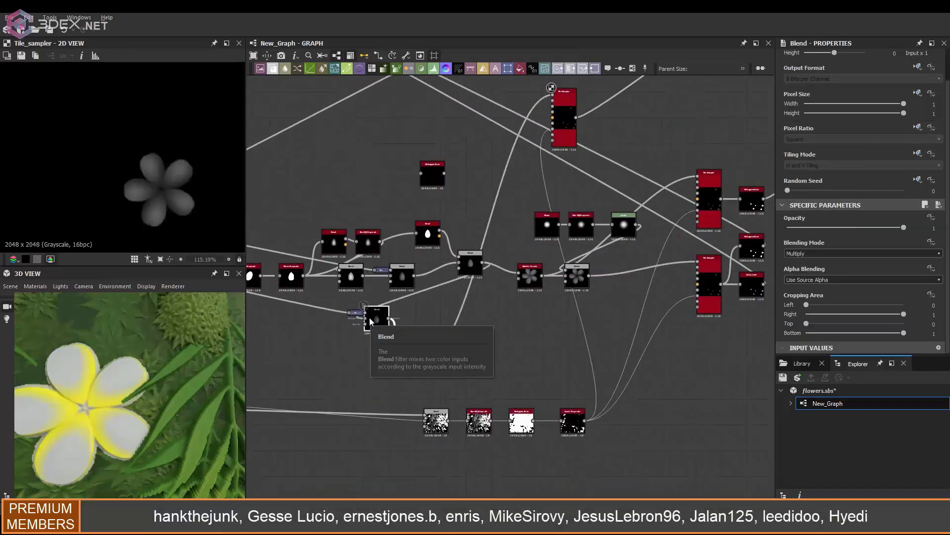
Scroll through the flower Blend node properties to tune the yellow centre
{"action": "scroll", "coordinate": [419, 249], "scroll_direction": "up", "scroll_amount": 2}
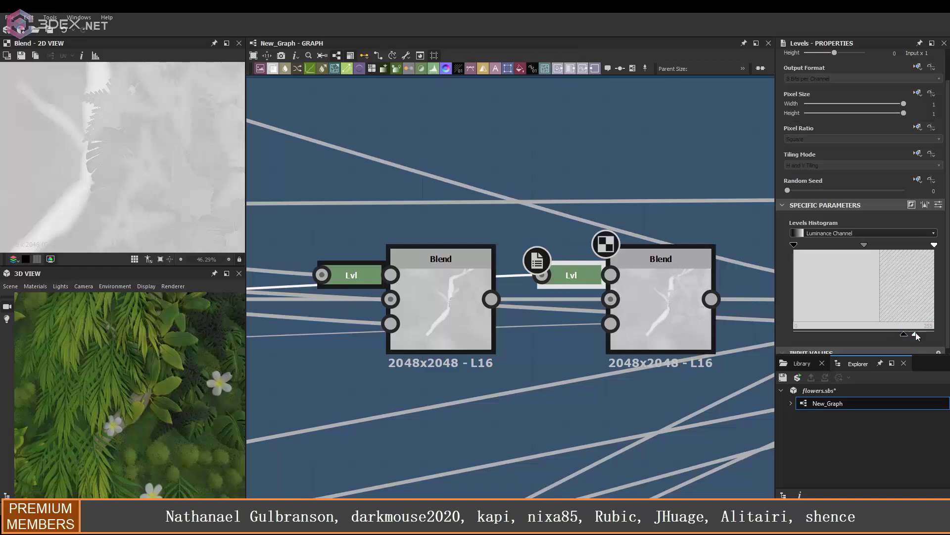
Pull the Levels output handle left twice and set HBAO Height Depth to 0.28
{"action": "left_click_drag", "start_coordinate": [930, 335], "coordinate": [898, 338]}
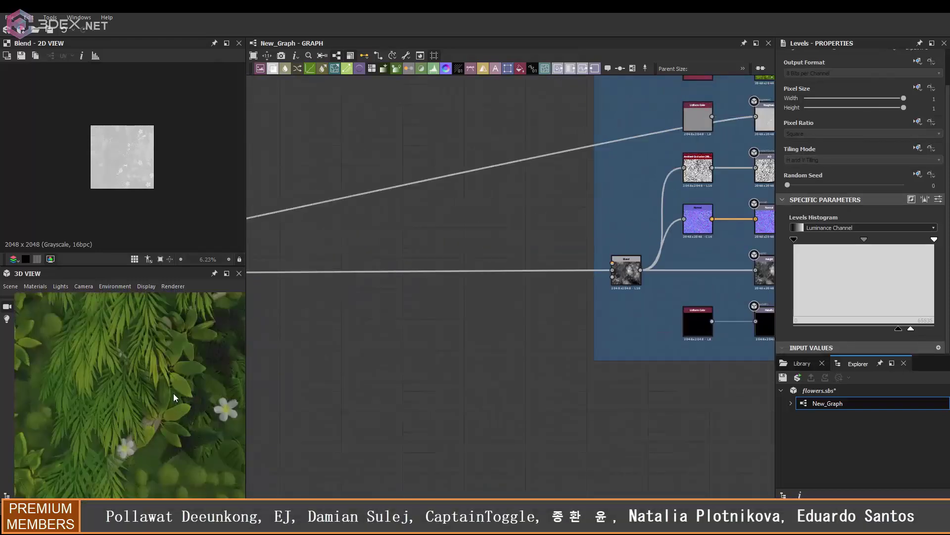
{"action": "scroll", "coordinate": [174, 409], "scroll_direction": "up", "scroll_amount": 5}
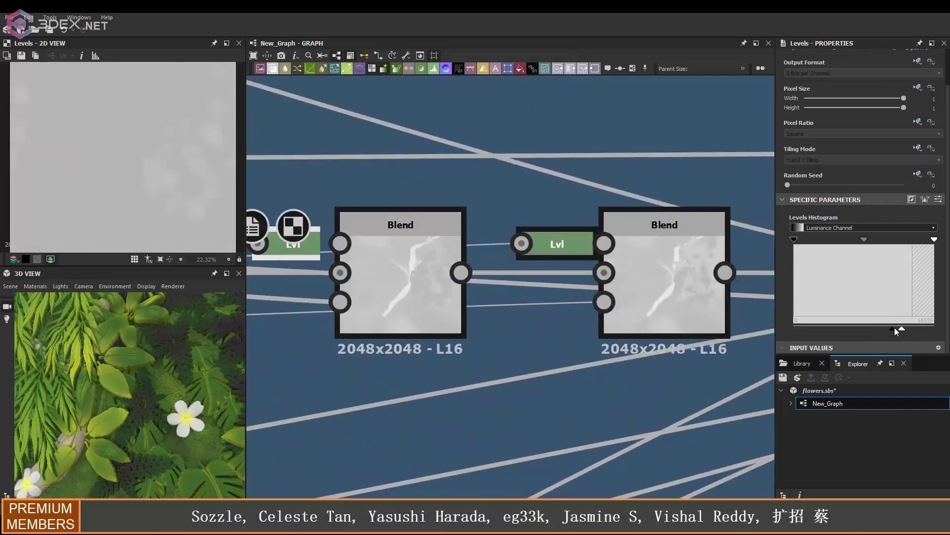
{"action": "left_click_drag", "start_coordinate": [896, 329], "coordinate": [867, 329]}
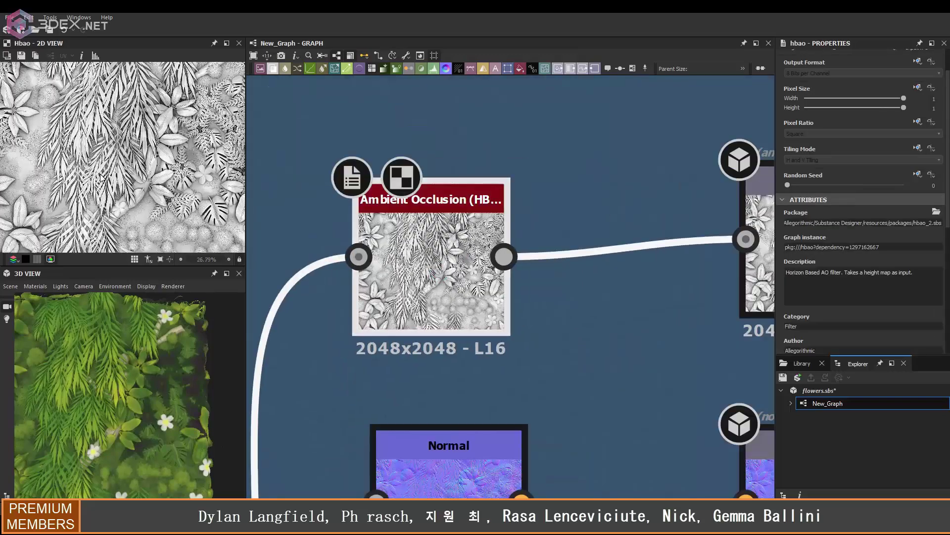
{"action": "scroll", "coordinate": [813, 272], "scroll_direction": "down", "scroll_amount": 5}
{"action": "left_click", "coordinate": [819, 230]}
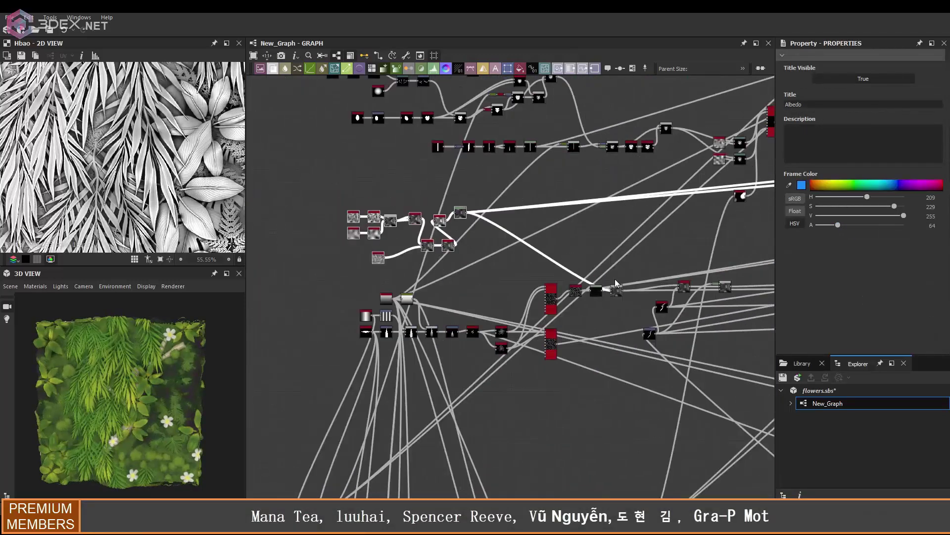
Title the frame 'Tropical_plan' and advance to the slide on PBR limitations
{"action": "left_click", "coordinate": [840, 100]}
{"action": "type", "text": "fr"}
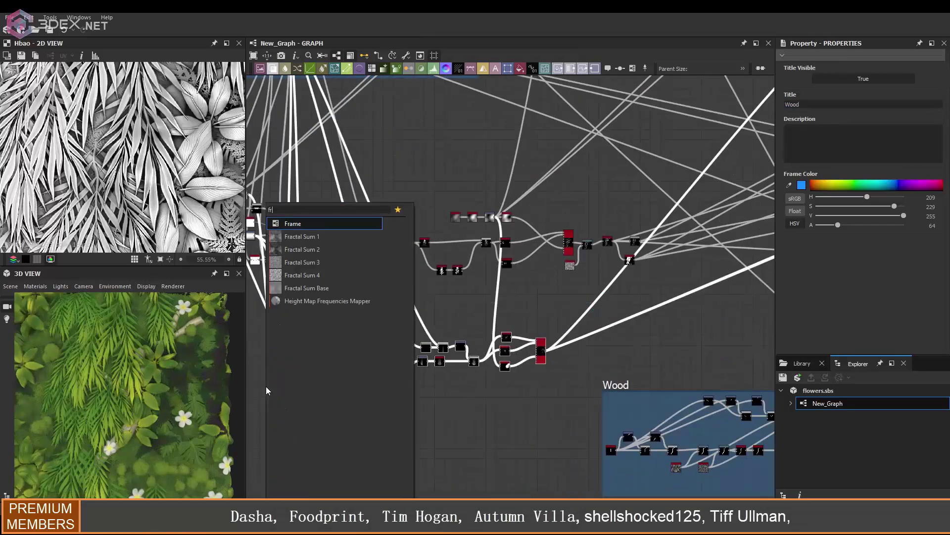
{"action": "type", "text": "Tropical_plan"}
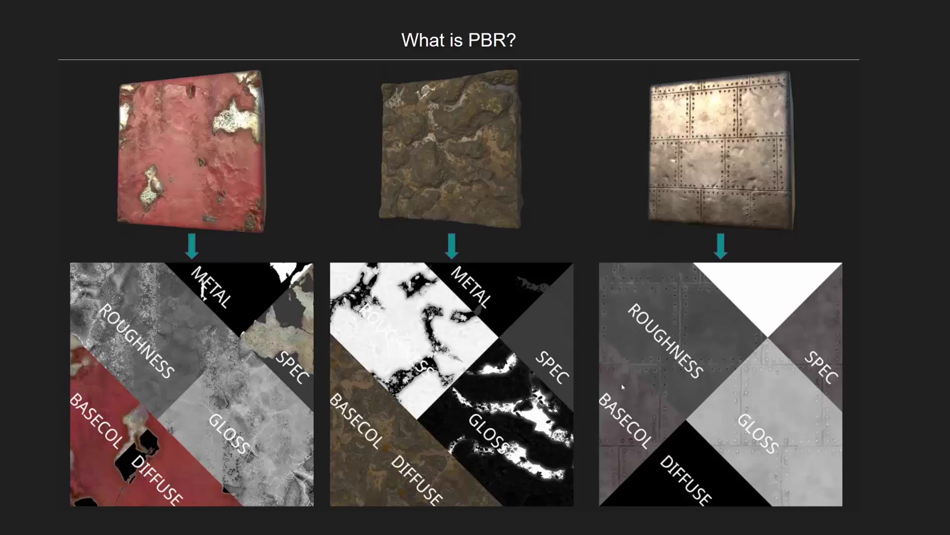
{"action": "key", "text": "Right"}
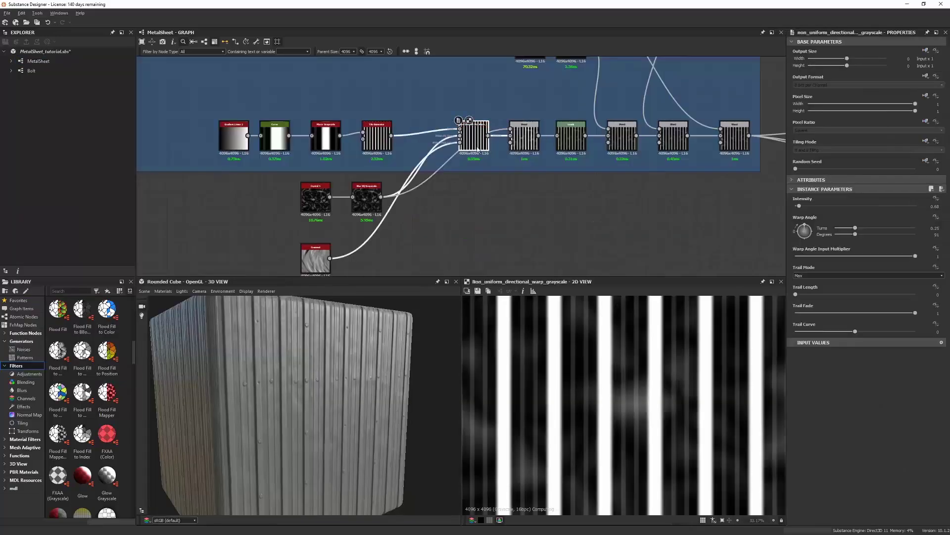
Open the Default material's settings from the 3D View Materials menu
{"action": "left_click", "coordinate": [163, 290]}
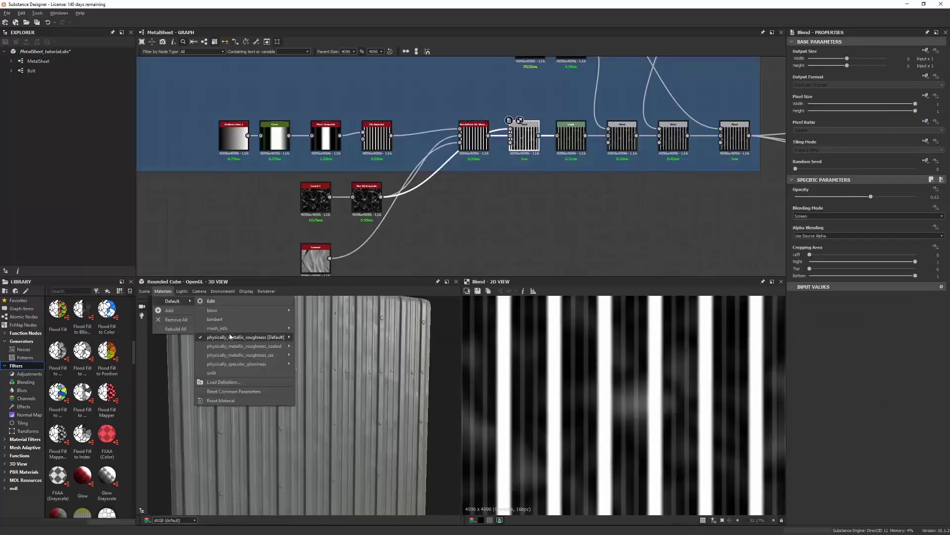
{"action": "left_click", "coordinate": [227, 309]}
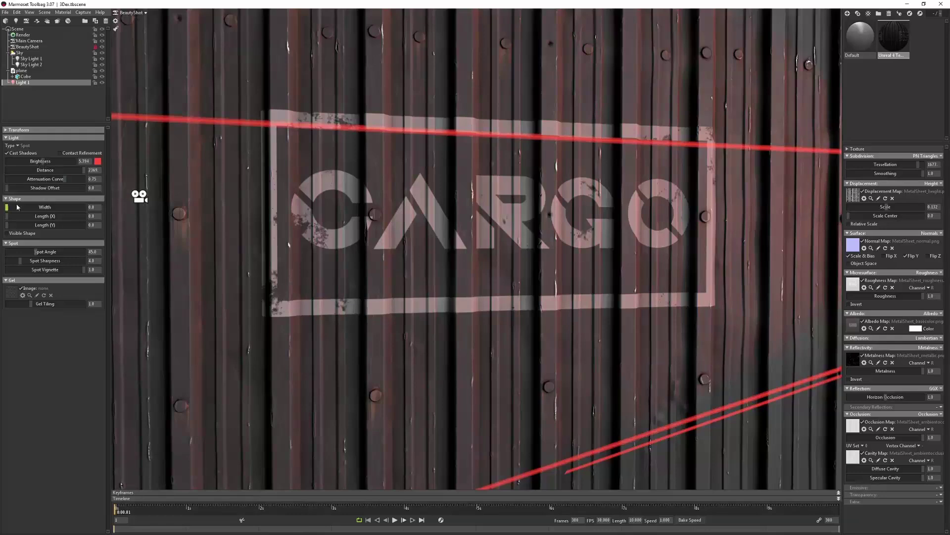
Add a new omni light, Light 2, to the CARGO panel scene
{"action": "left_click", "coordinate": [16, 20]}
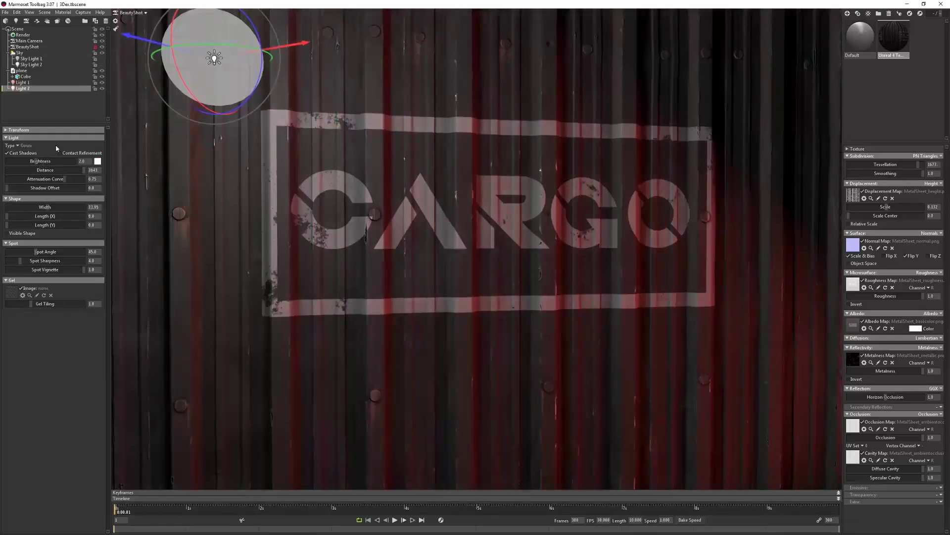